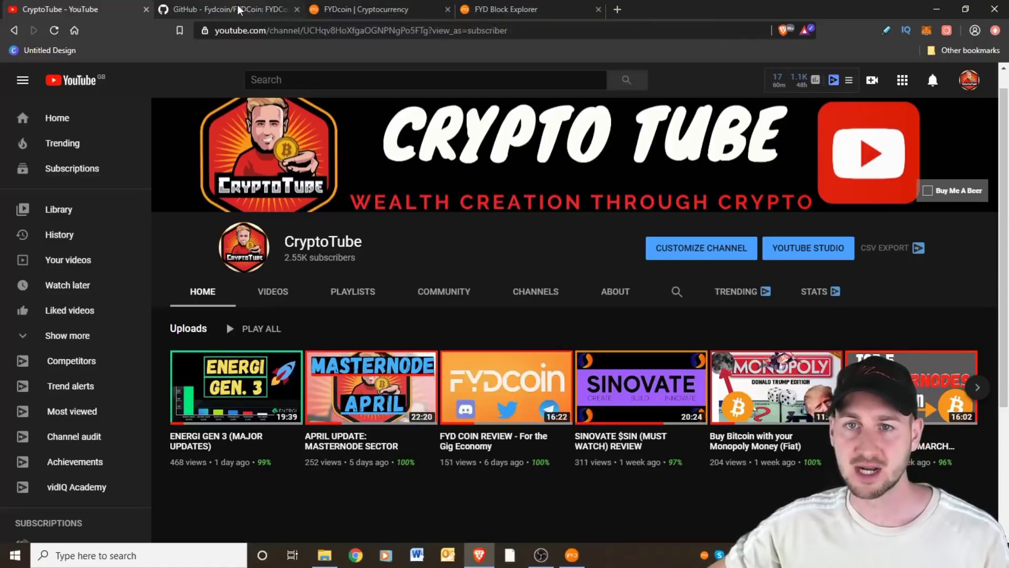
View the FYDCoin GitHub repository, then the fydcoin.com Core wallet v2.0 download page, in Brave
click(238, 9)
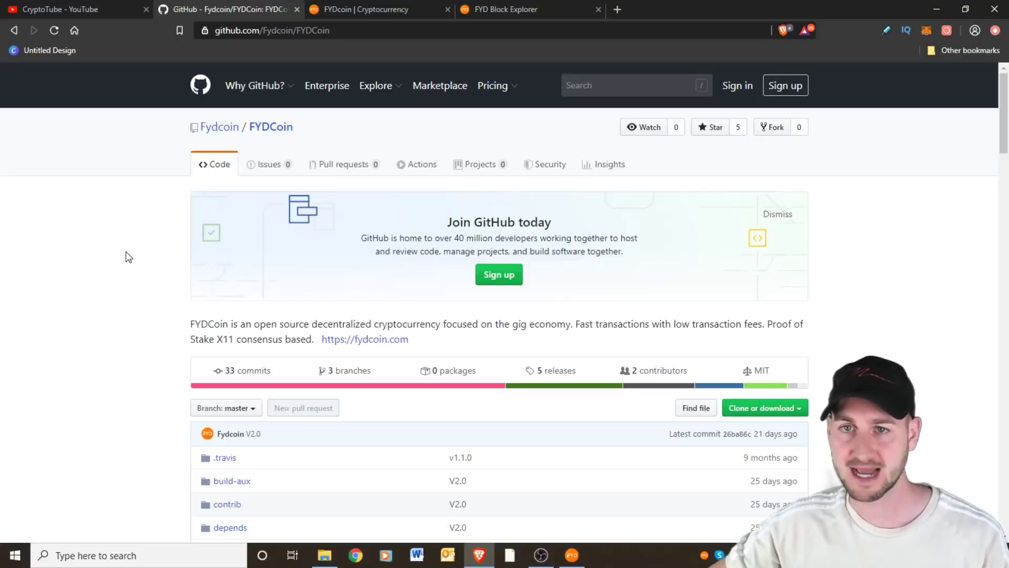
click(368, 7)
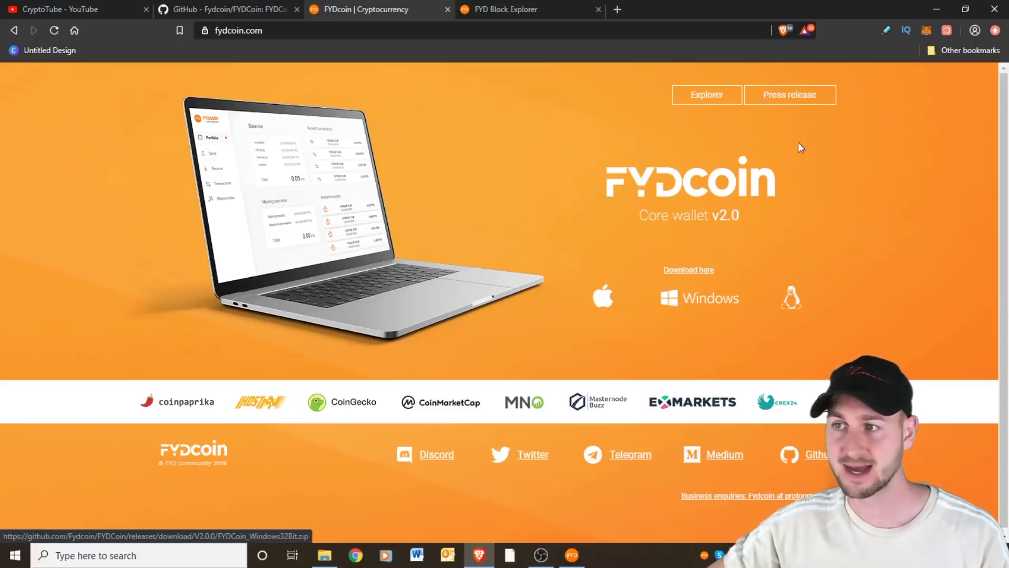
Minimize Brave and the wallet, select fyd-qt32.exe in FydCoin_Windows32Bit, then minimize Explorer
click(936, 9)
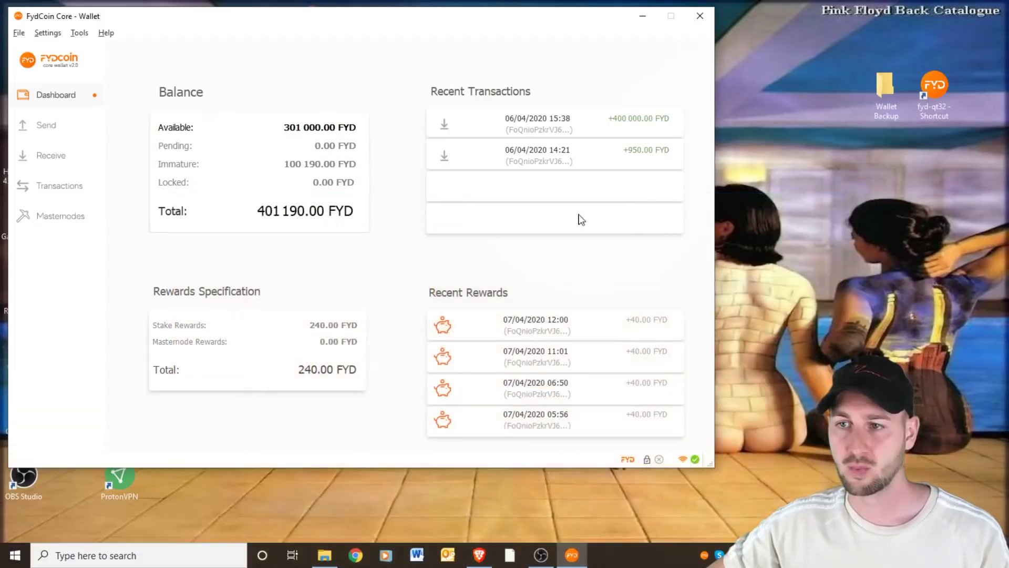
click(642, 16)
click(325, 557)
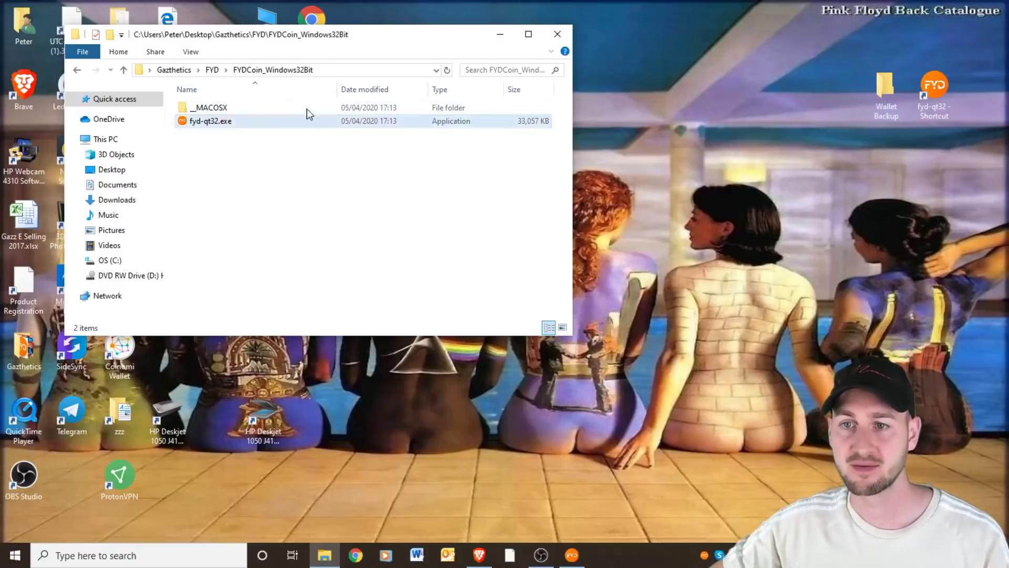
click(228, 150)
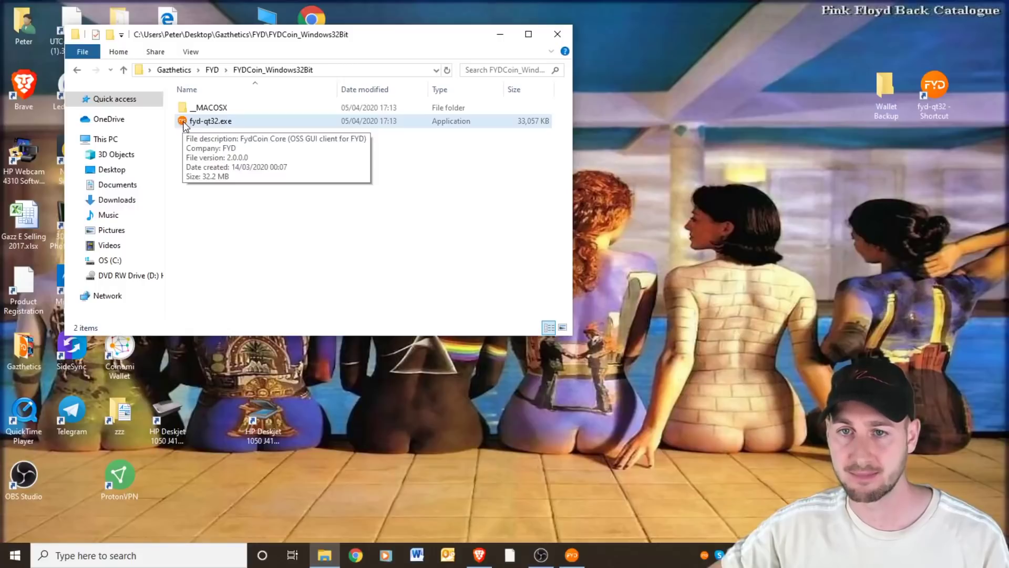
click(274, 123)
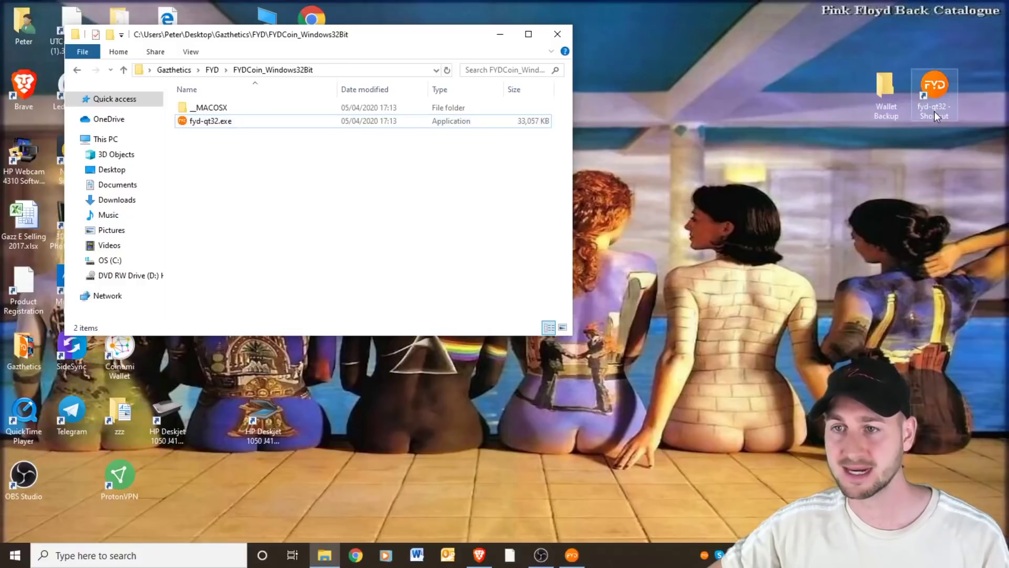
click(501, 34)
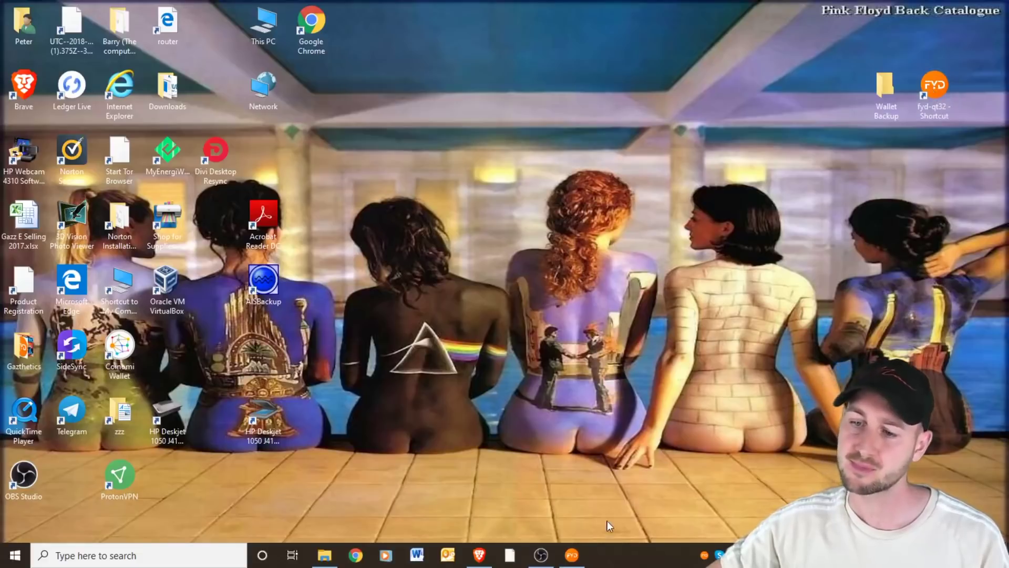
Restore the FydCoin Core Wallet from the taskbar to its 401,190.00 FYD dashboard
click(572, 555)
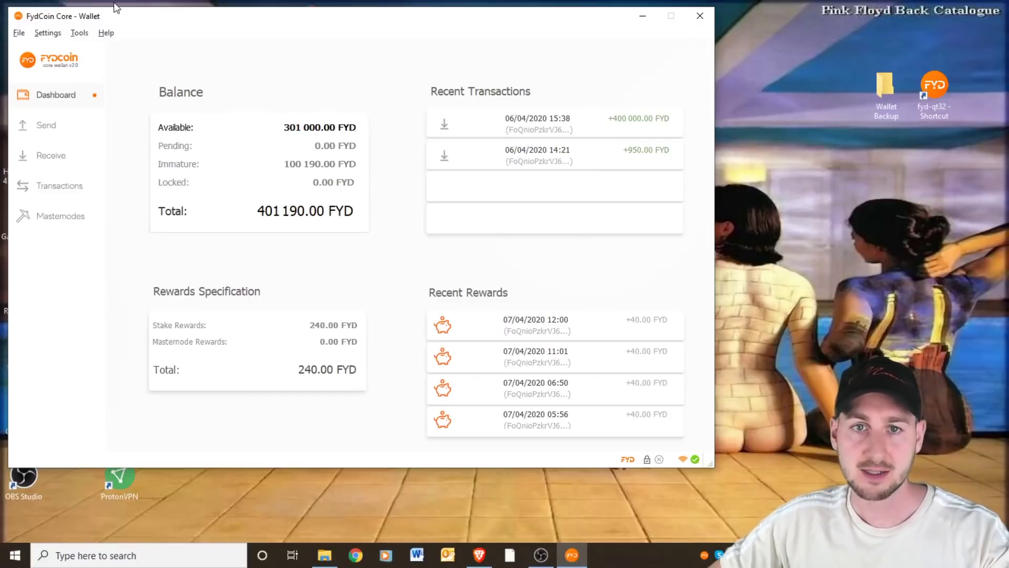
Save a wallet backup named Fyd-wallet.dat into Downloads using File > Backup Wallet
click(19, 33)
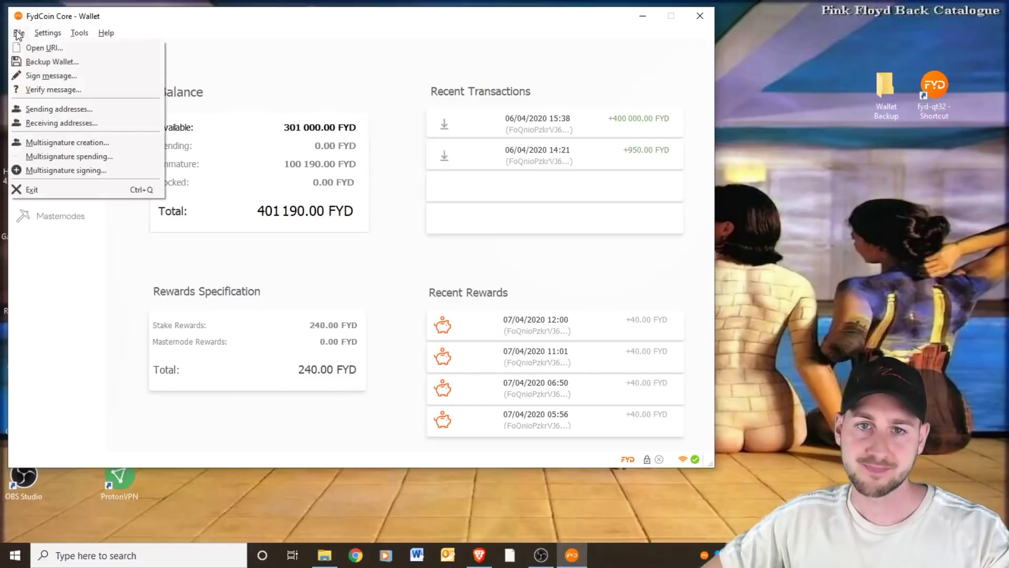
click(53, 62)
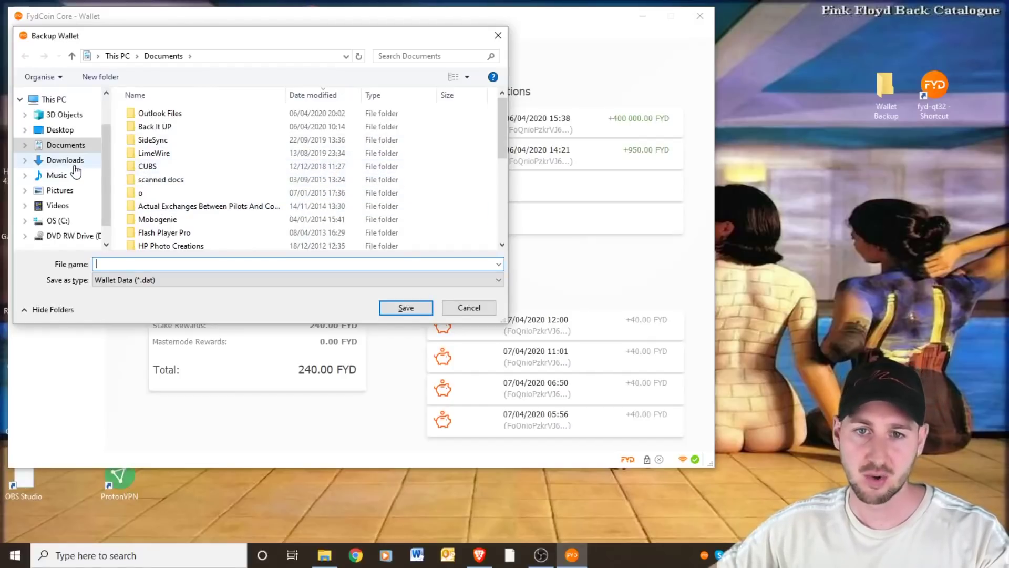
click(73, 166)
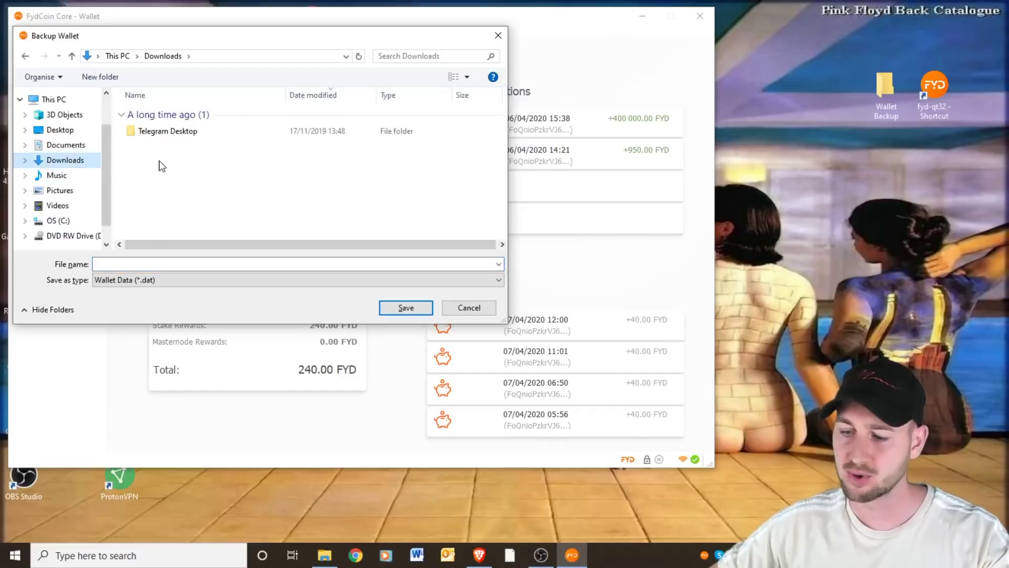
click(149, 262)
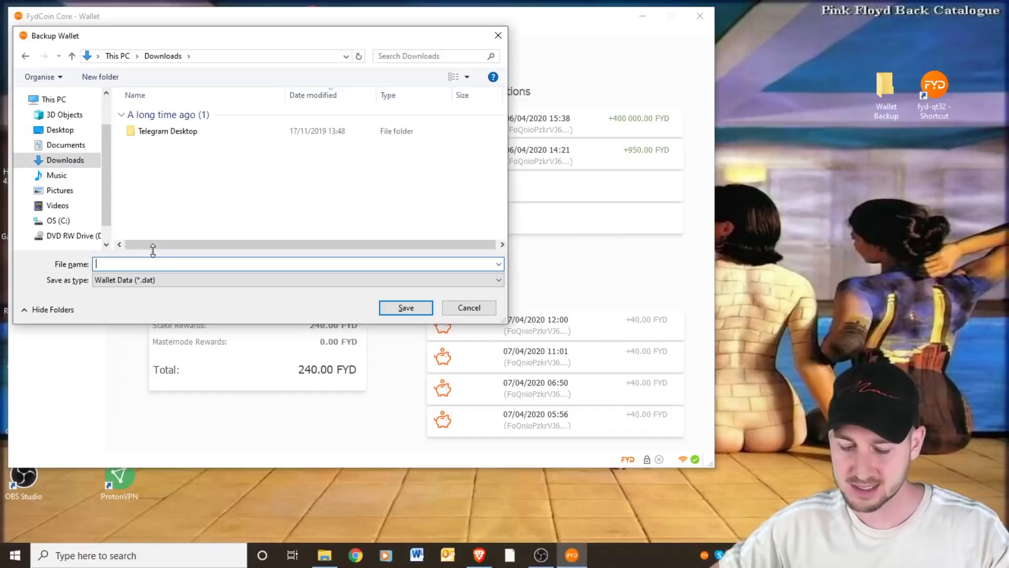
text(Fyd)
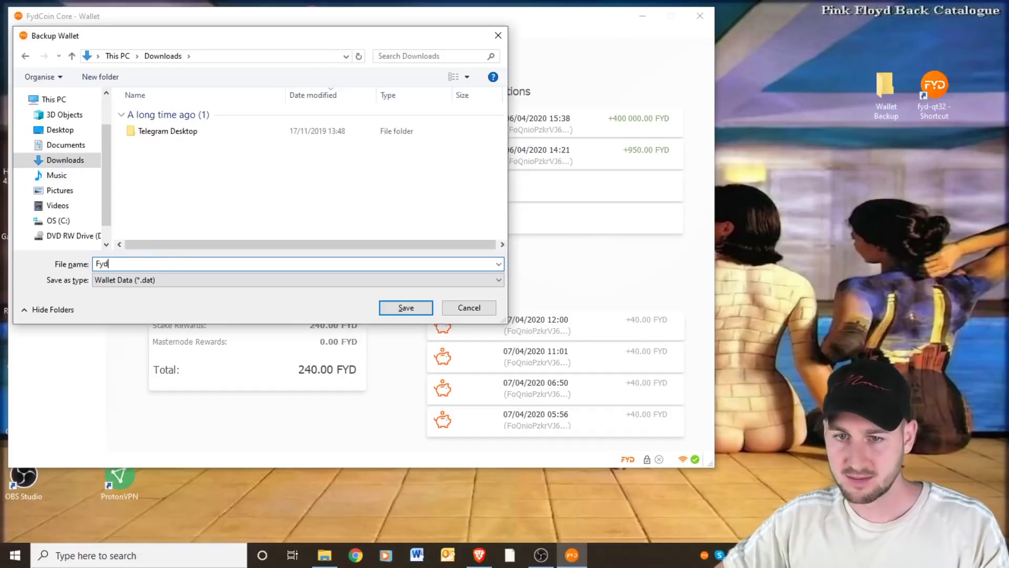
text(-w)
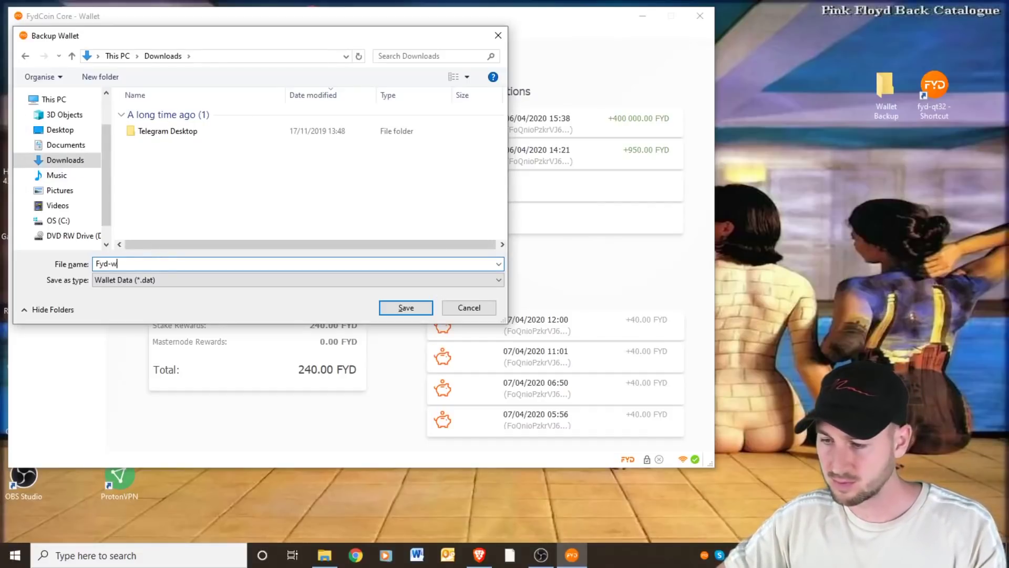
text(allet)
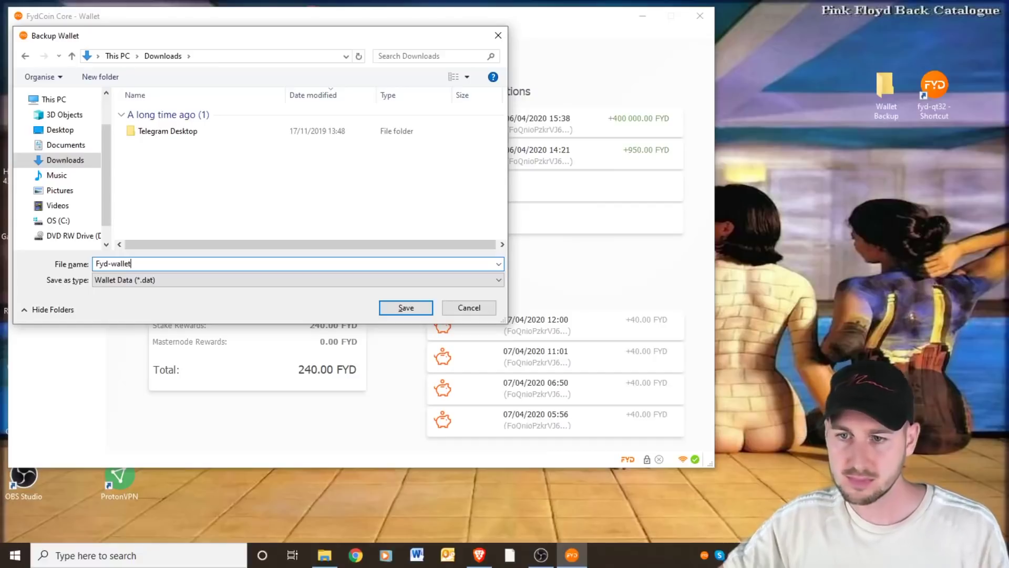
click(394, 309)
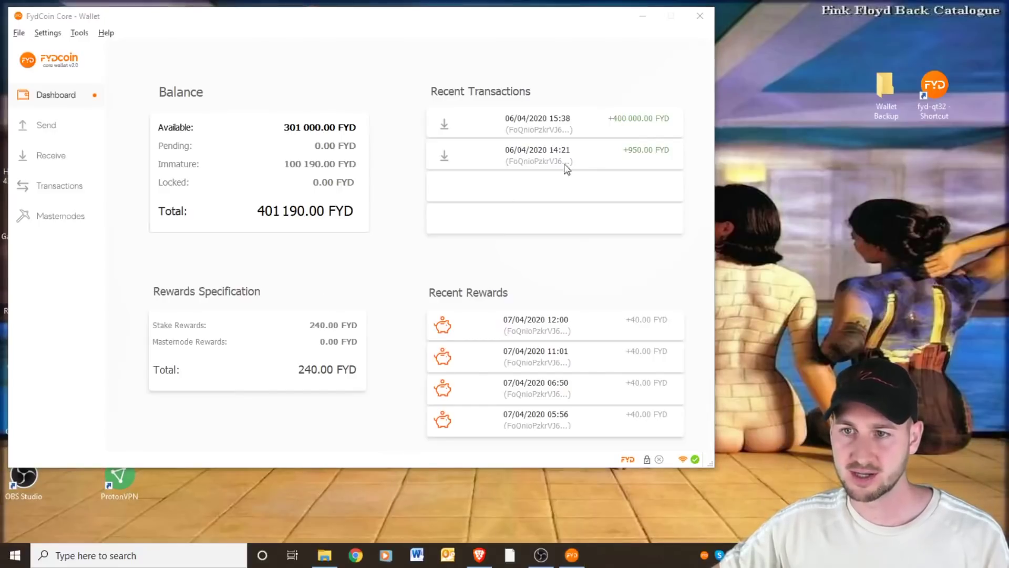
Open the Downloads folder in File Explorer and copy the Fyd-wallet.dat backup
click(324, 558)
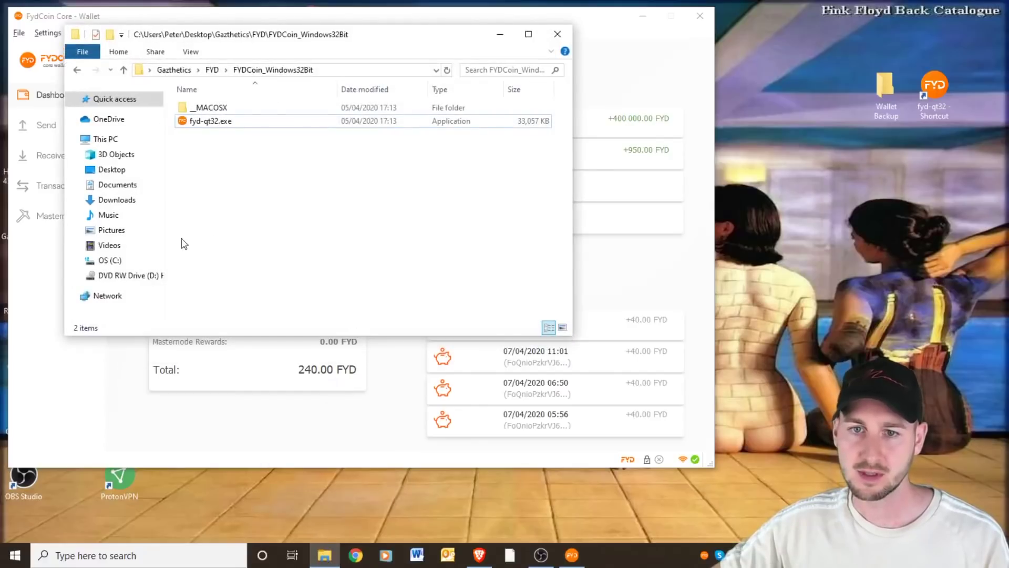
click(125, 204)
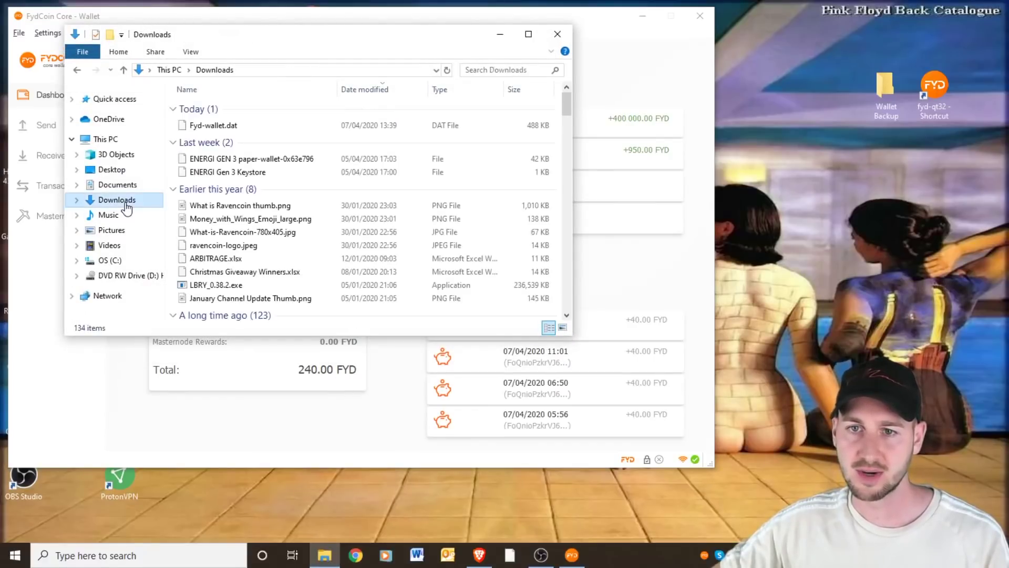
click(219, 126)
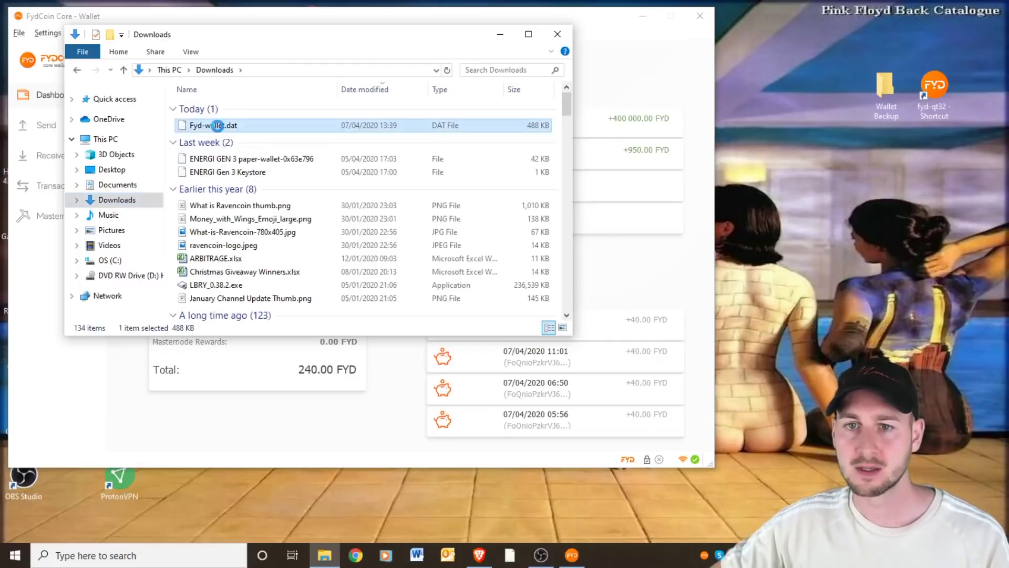
right_click(217, 126)
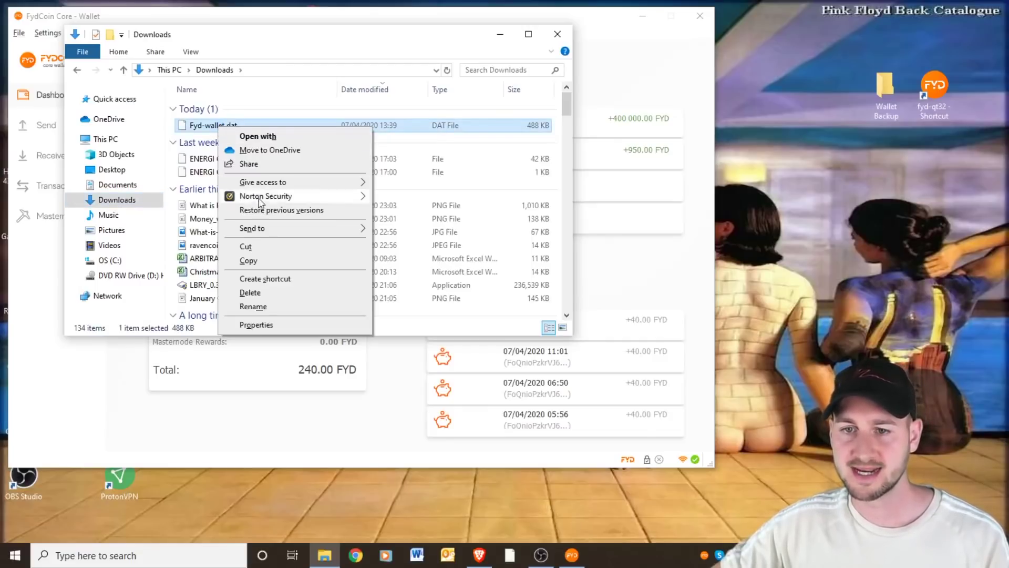
click(250, 261)
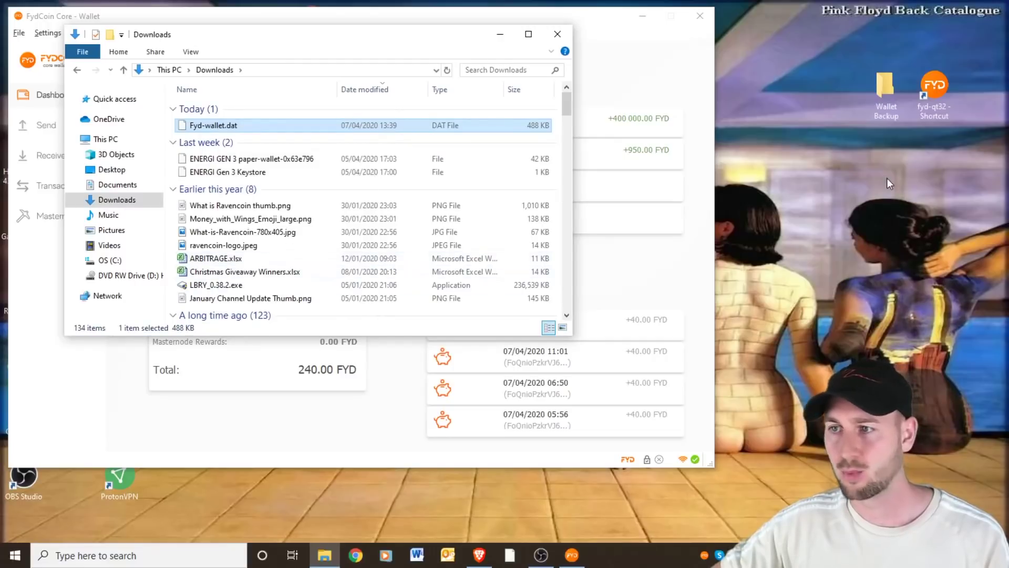
Paste Fyd-wallet.dat into the Wallet Backup folder and close the Downloads window
right_click(887, 88)
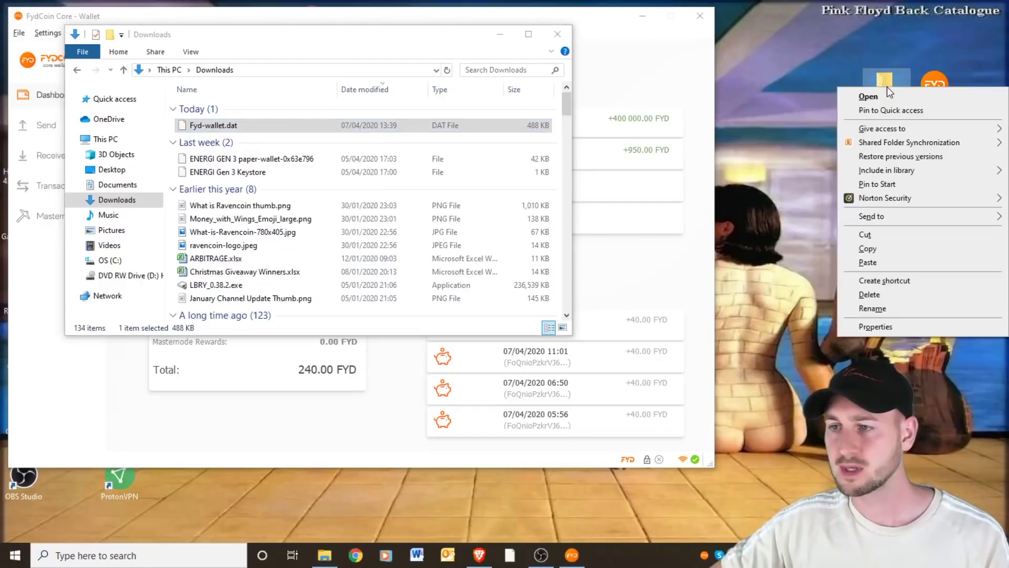
click(870, 262)
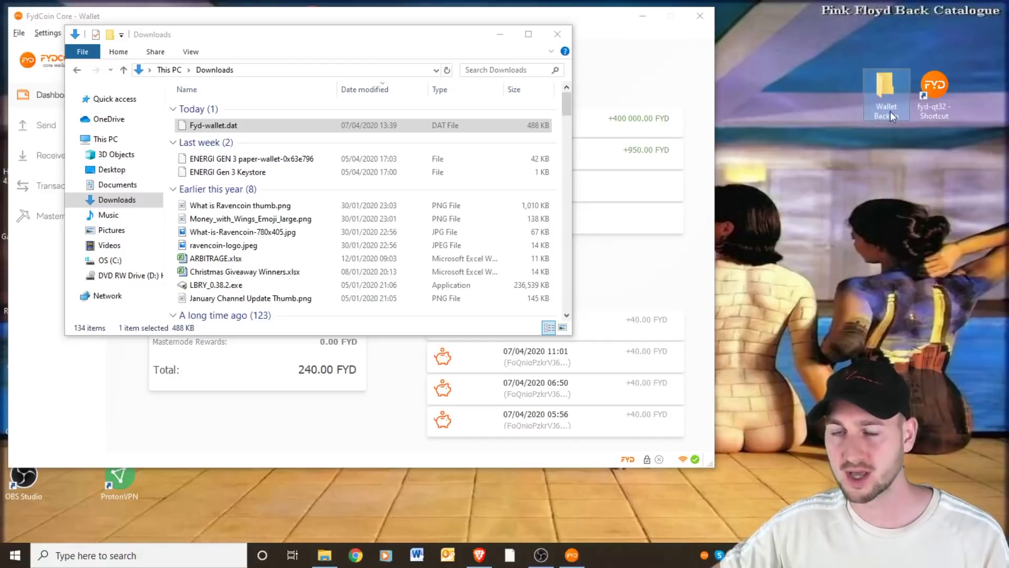
mouse_move(890, 111)
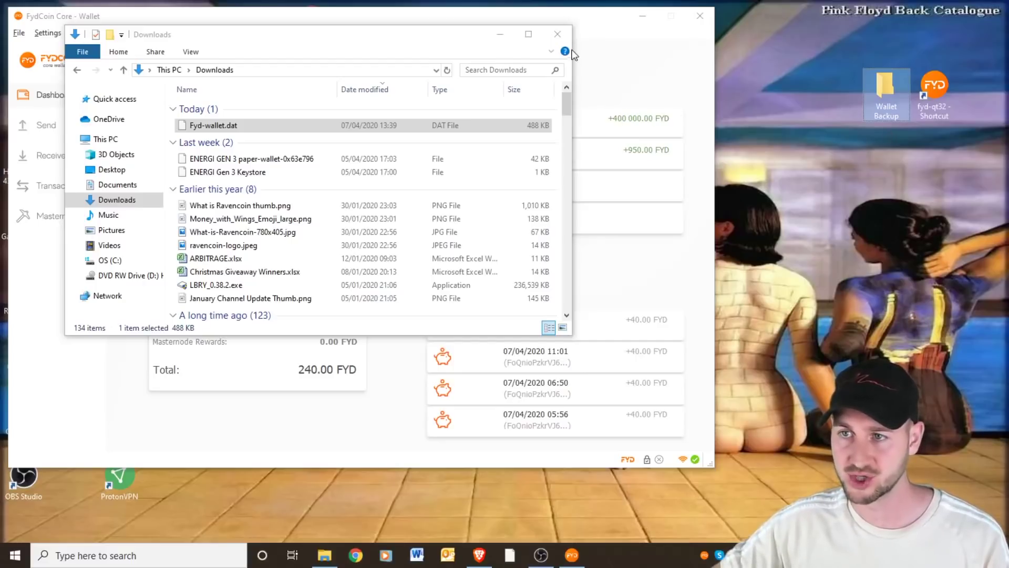
click(557, 34)
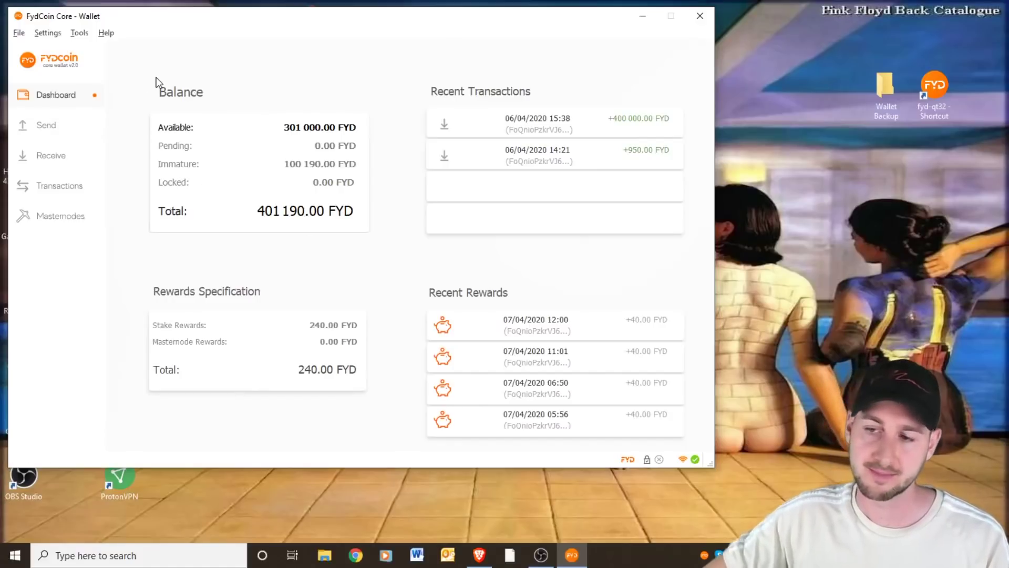
Change the wallet passphrase via Settings > Change Passphrase, entering old and new passphrases
click(49, 33)
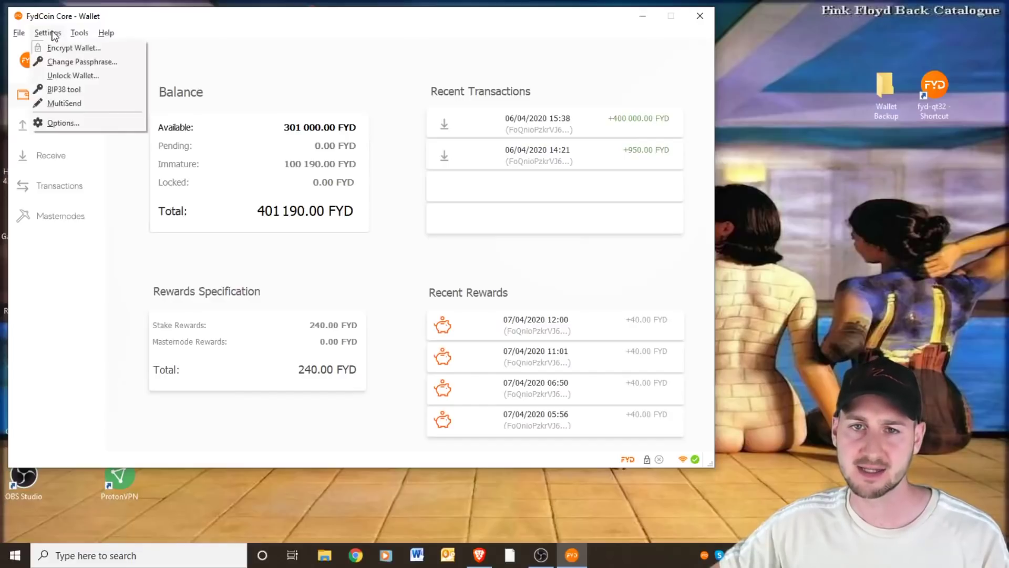
click(81, 61)
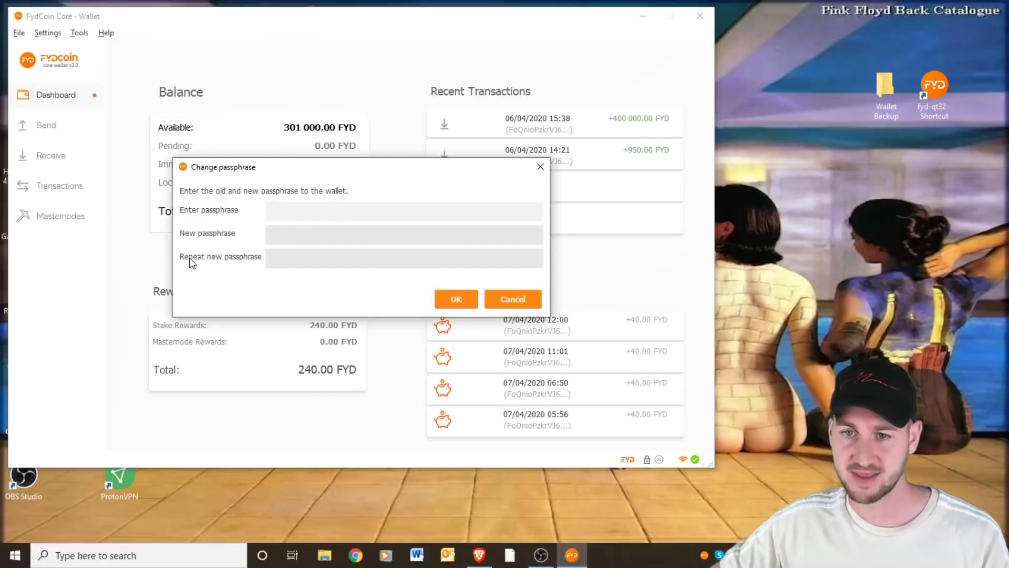
text(a)
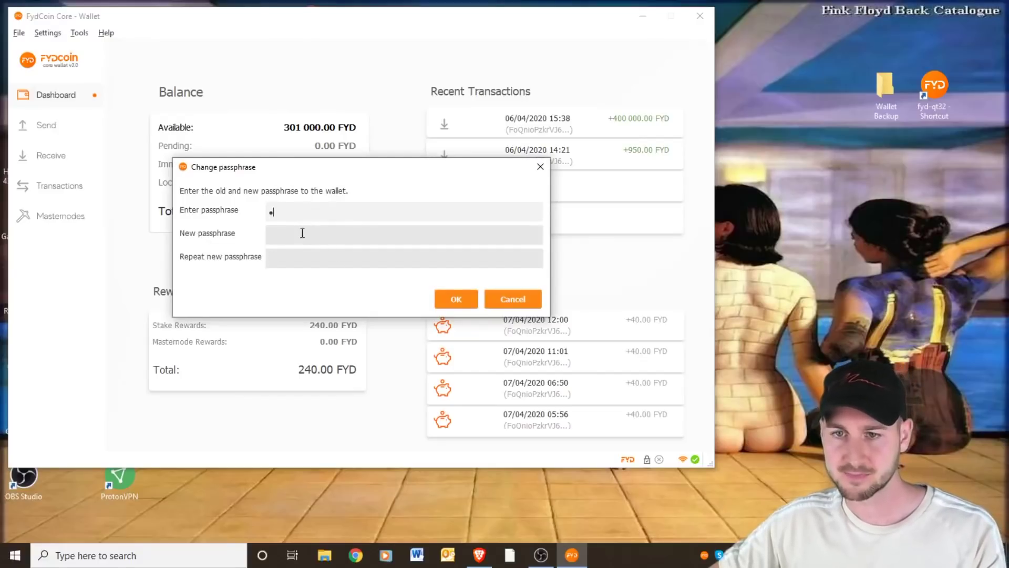
click(302, 233)
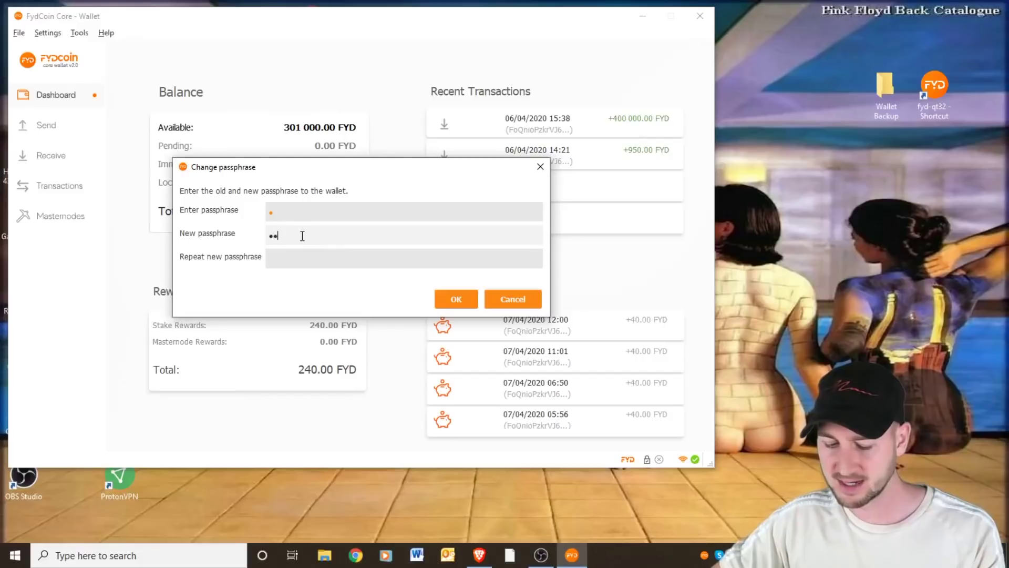
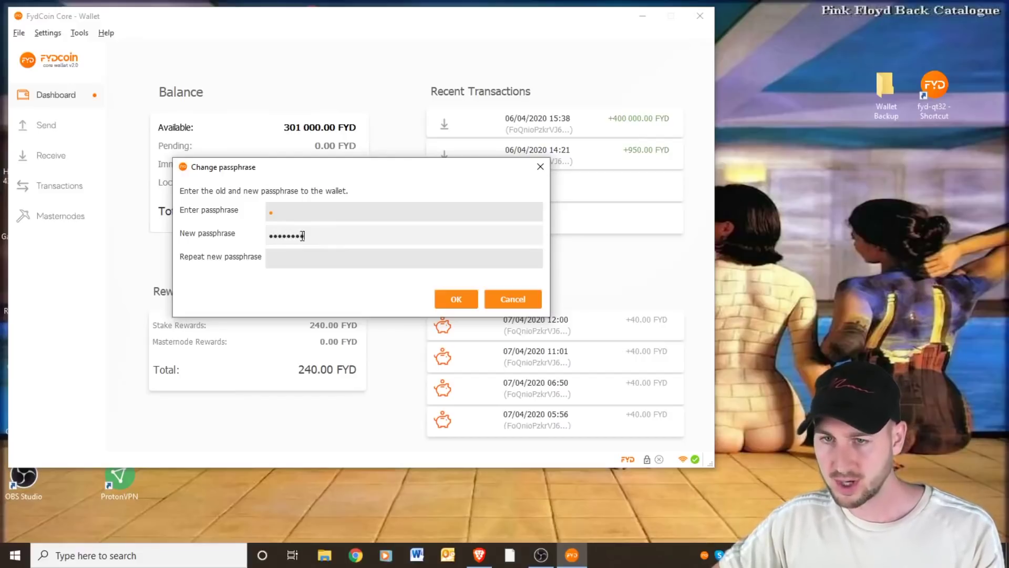
click(309, 251)
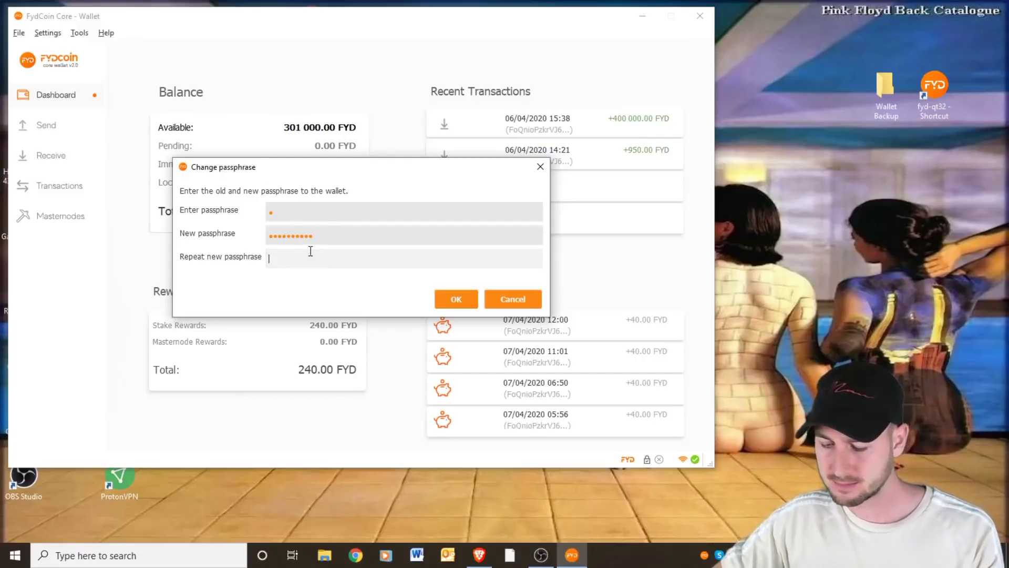
text(aaaaaa)
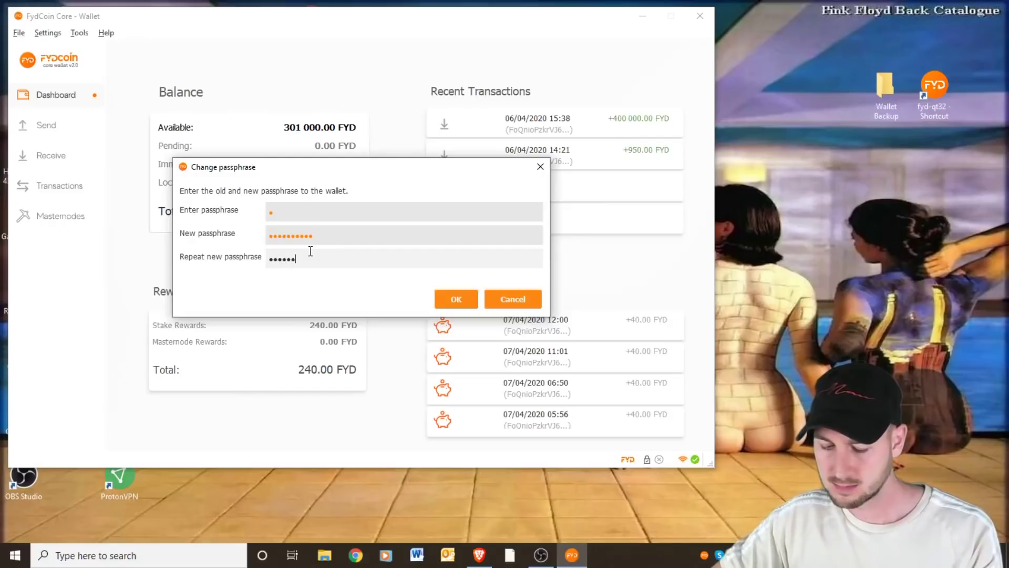
text(aaaa)
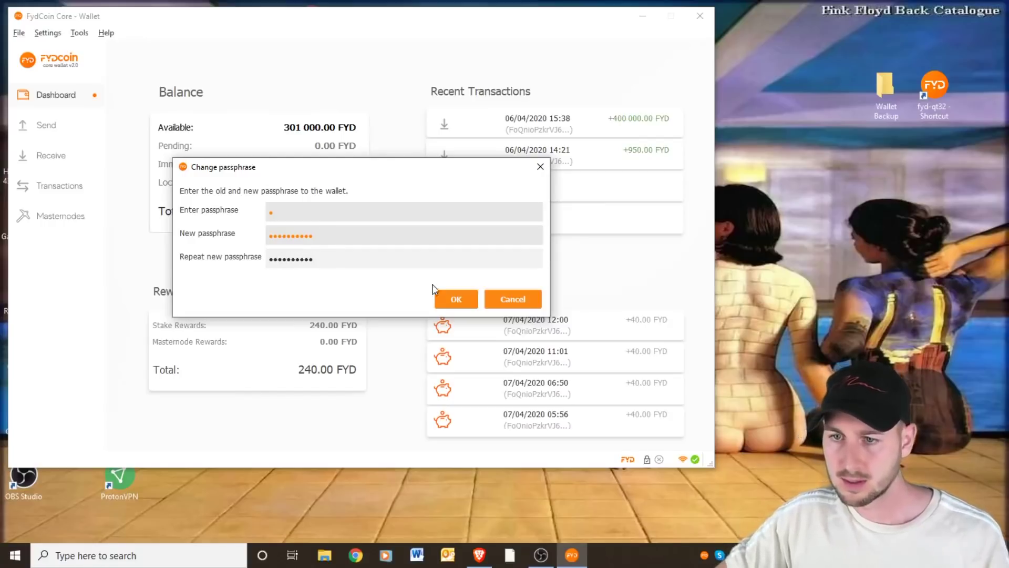
click(450, 295)
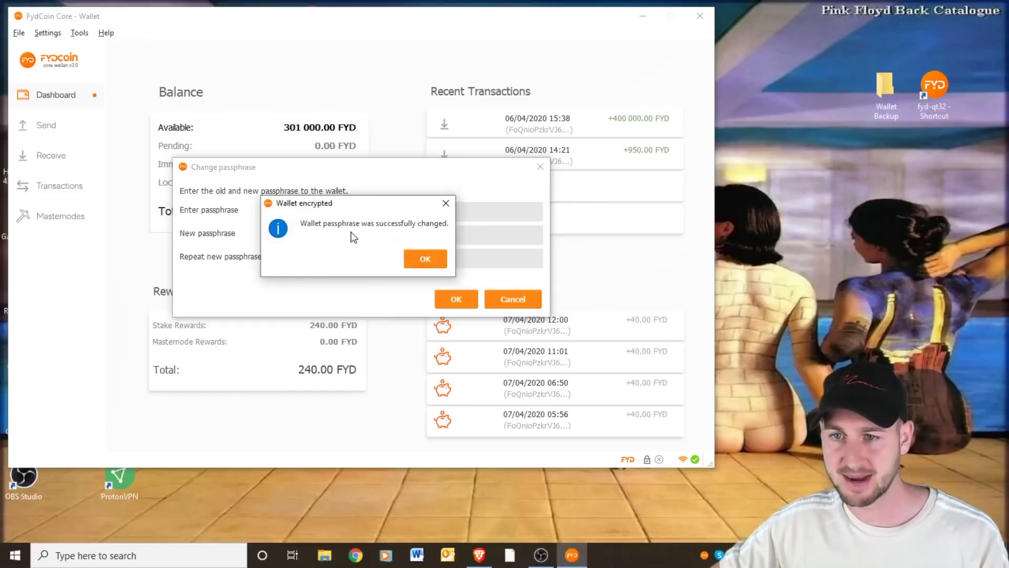
click(424, 258)
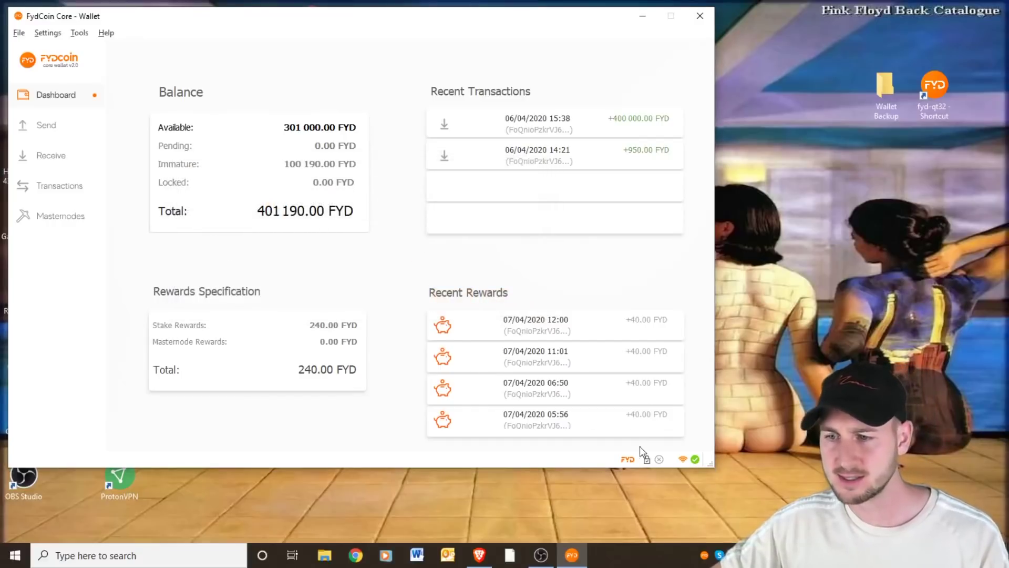
mouse_move(649, 463)
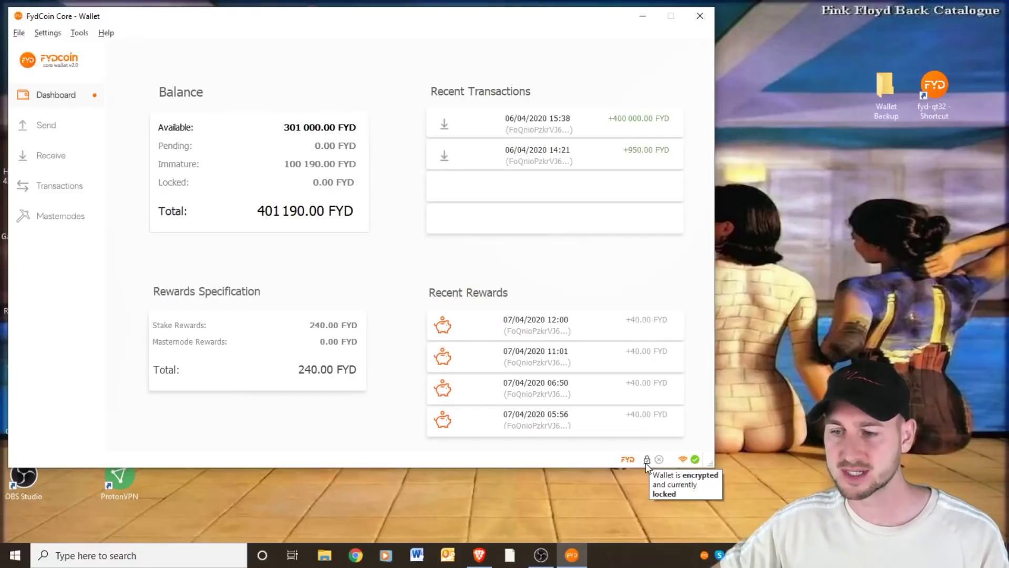
Unlock the wallet by entering its passphrase in the Unlock wallet dialog
click(646, 460)
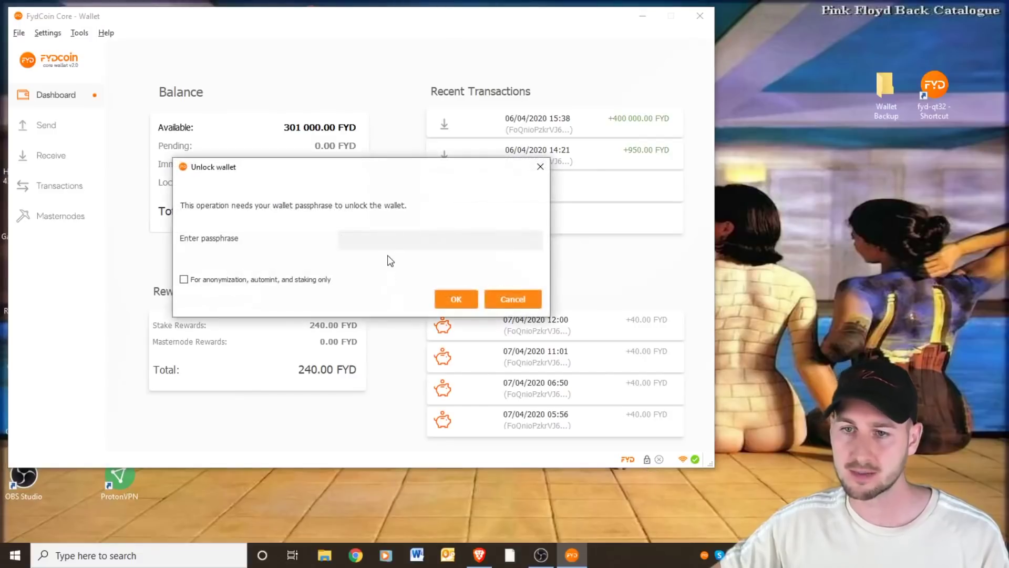
click(385, 241)
text(••)
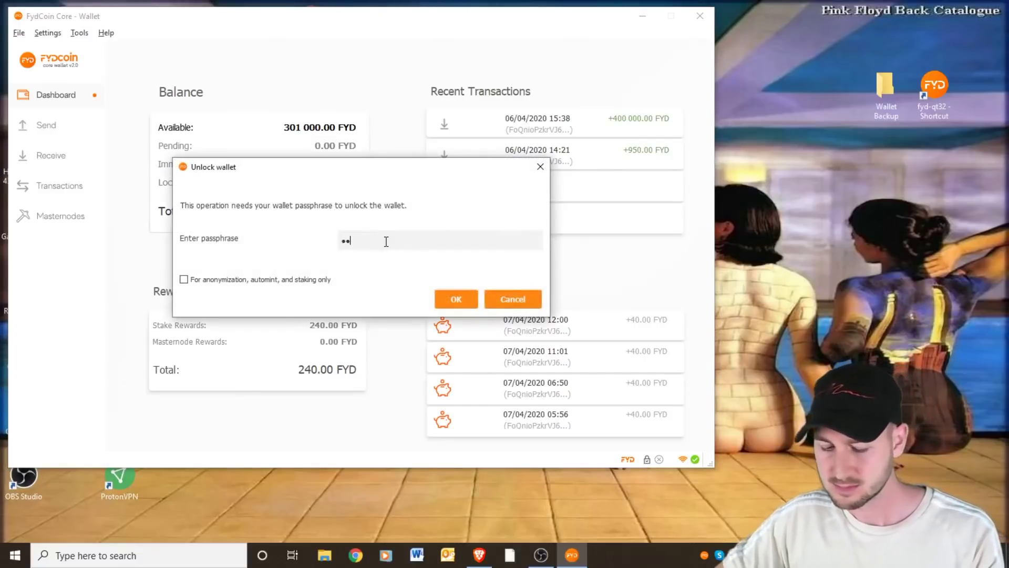
text(•••••••)
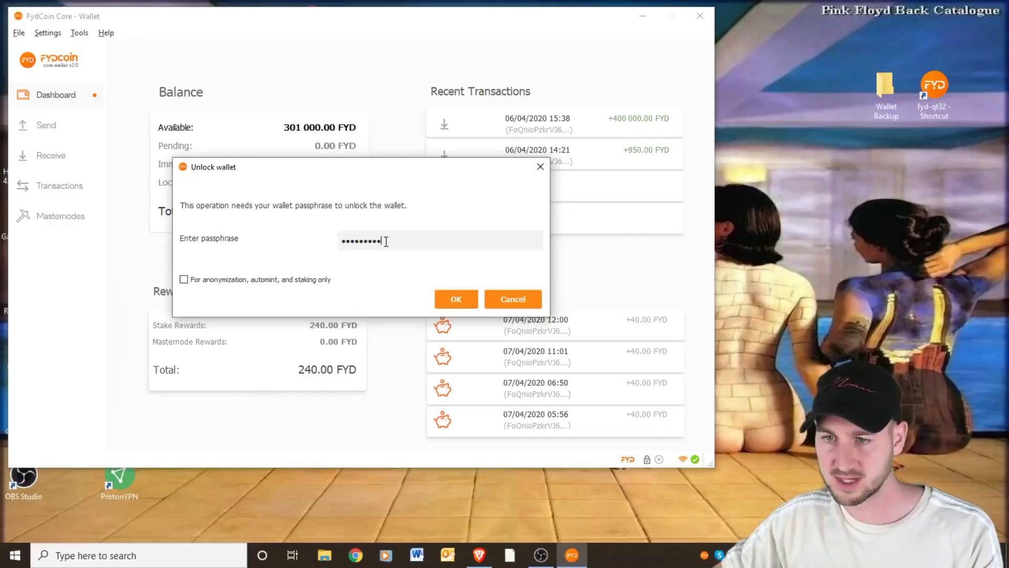
text(•)
click(456, 300)
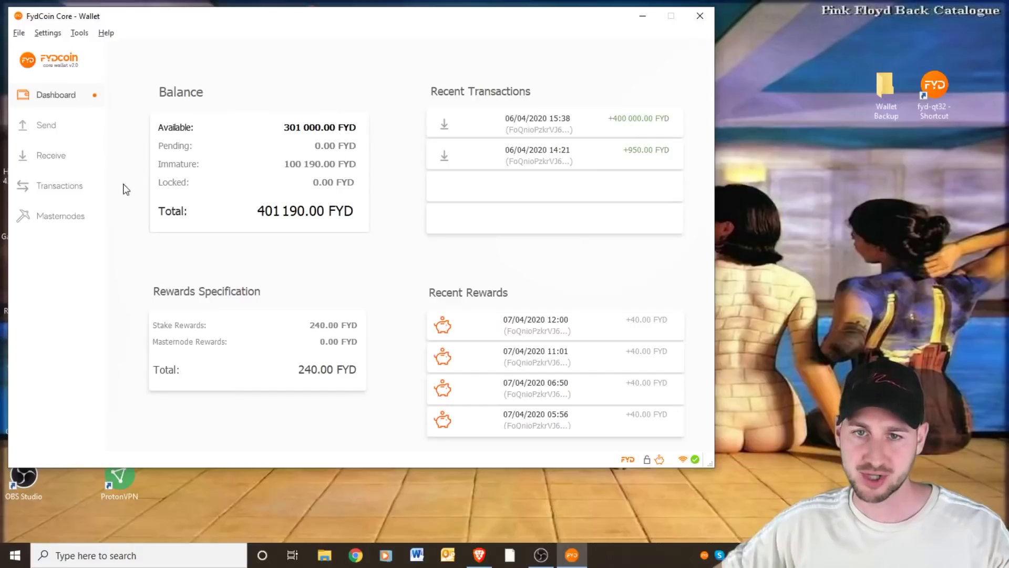
Open the Receive page showing the wallet's generated receiving address
click(56, 157)
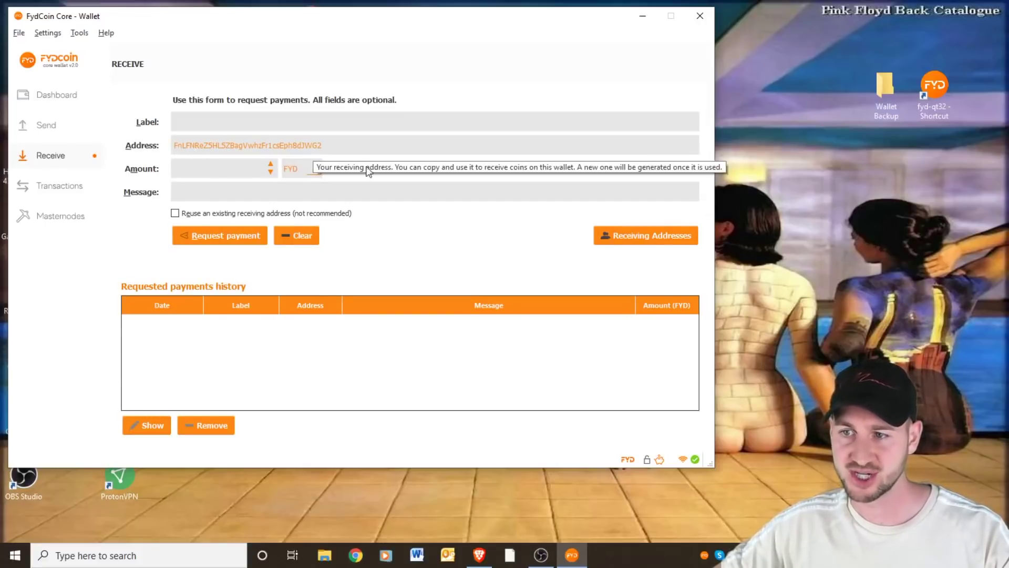
Review the three receiving addresses, pick the first, and select the Address field
click(630, 241)
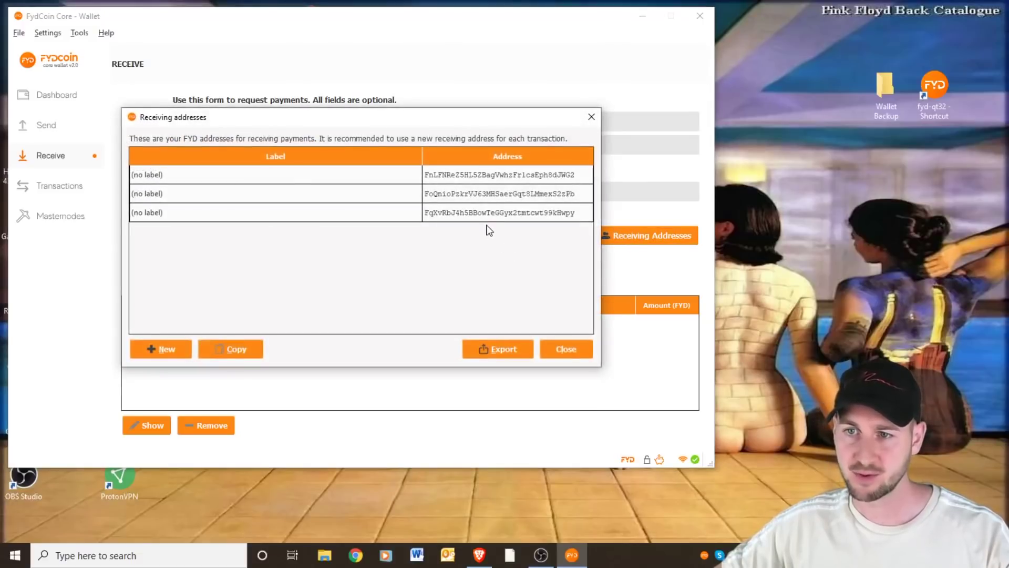
double_click(429, 175)
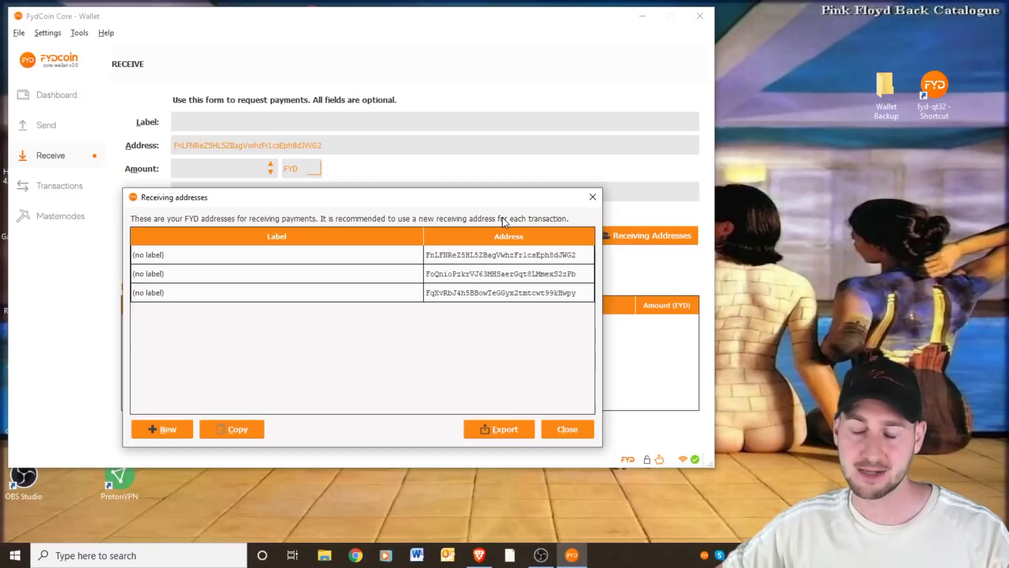
click(511, 257)
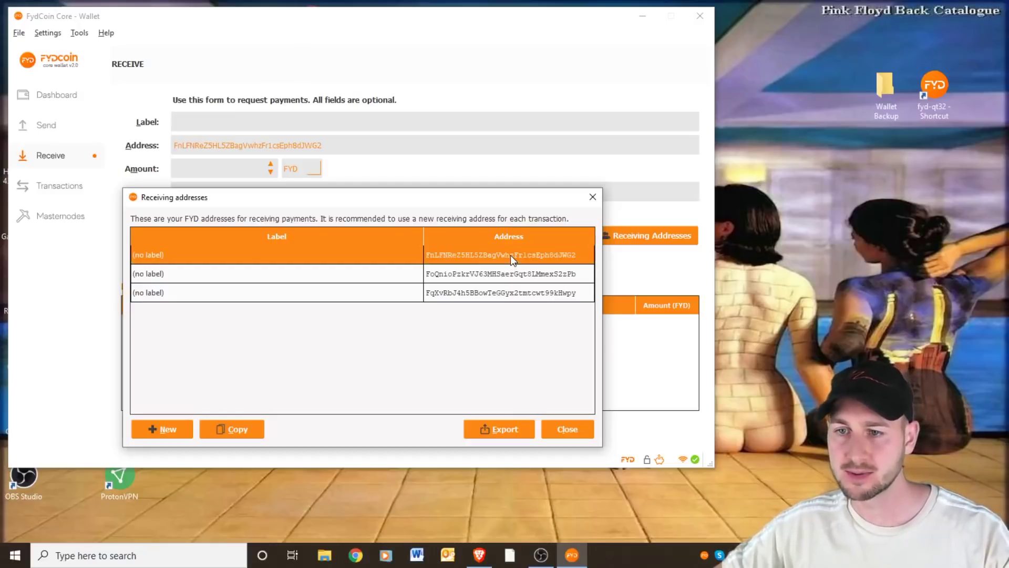
click(594, 201)
double_click(273, 145)
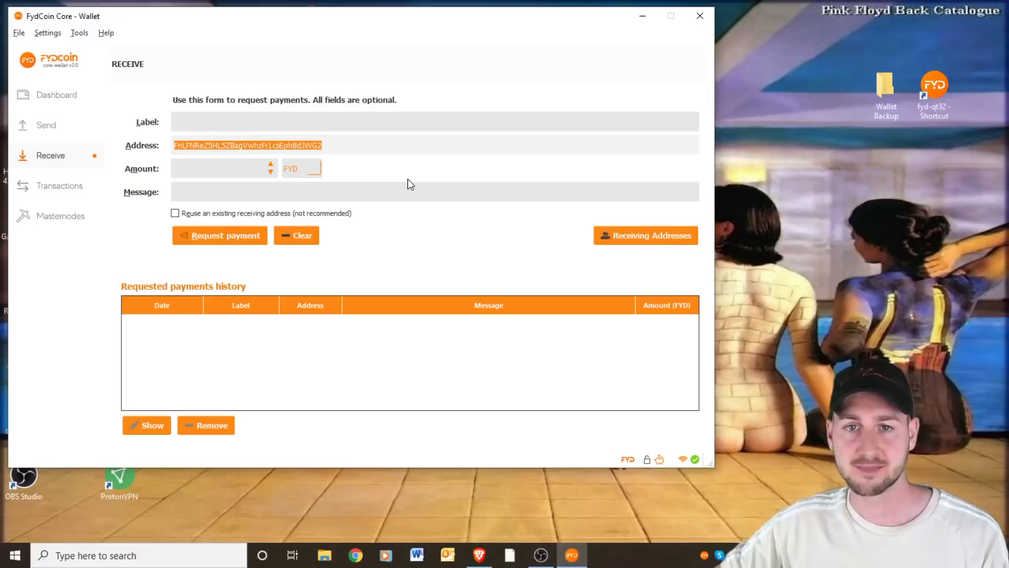
On the Send page, paste the own address as recipient, label it ME, amount 10
click(53, 129)
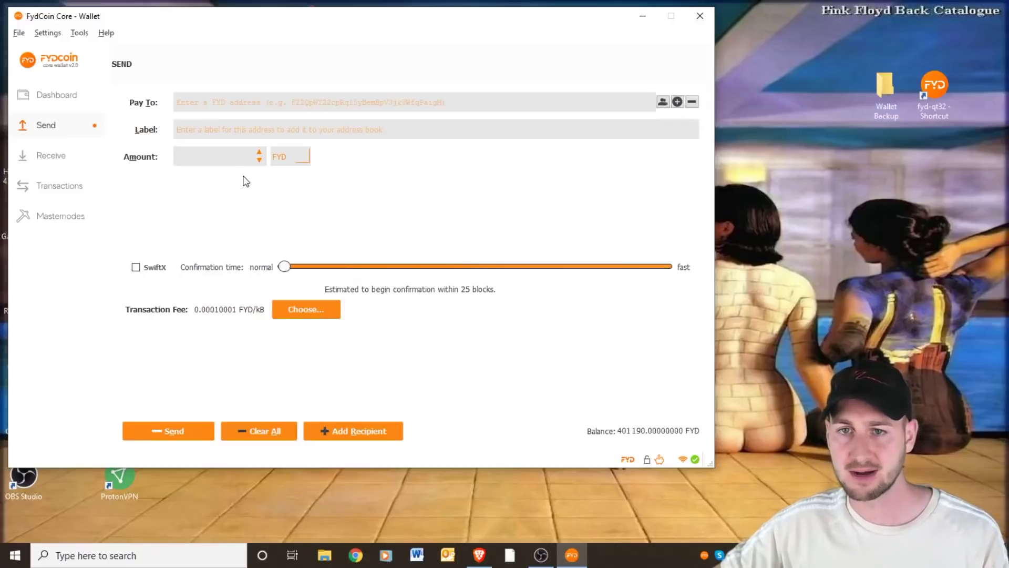
click(257, 102)
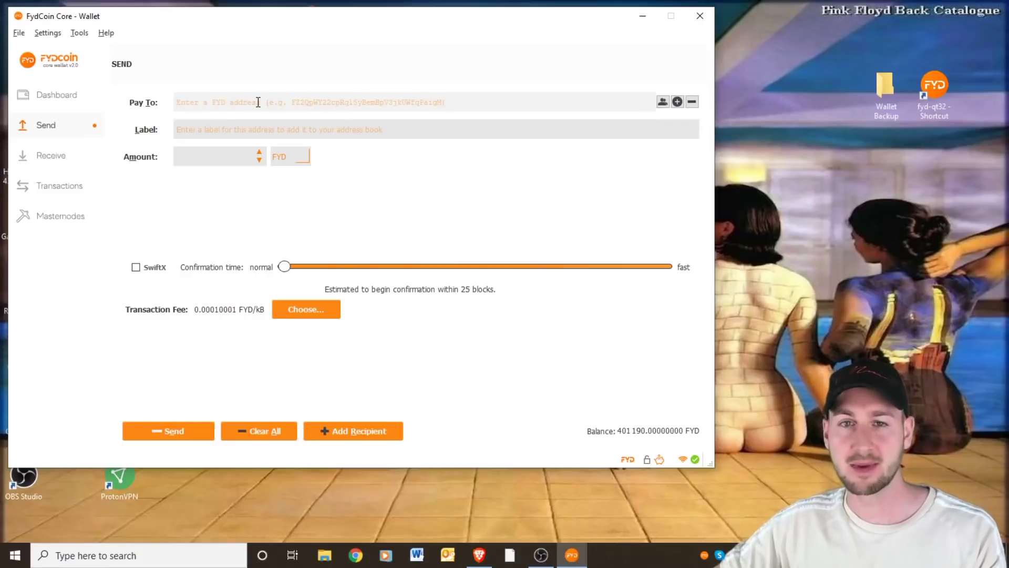
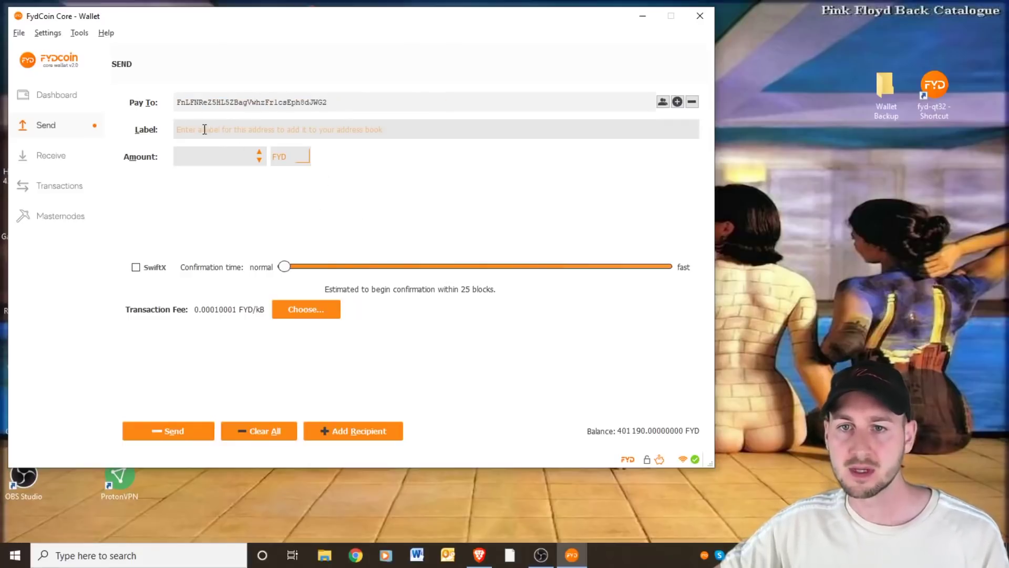
click(311, 127)
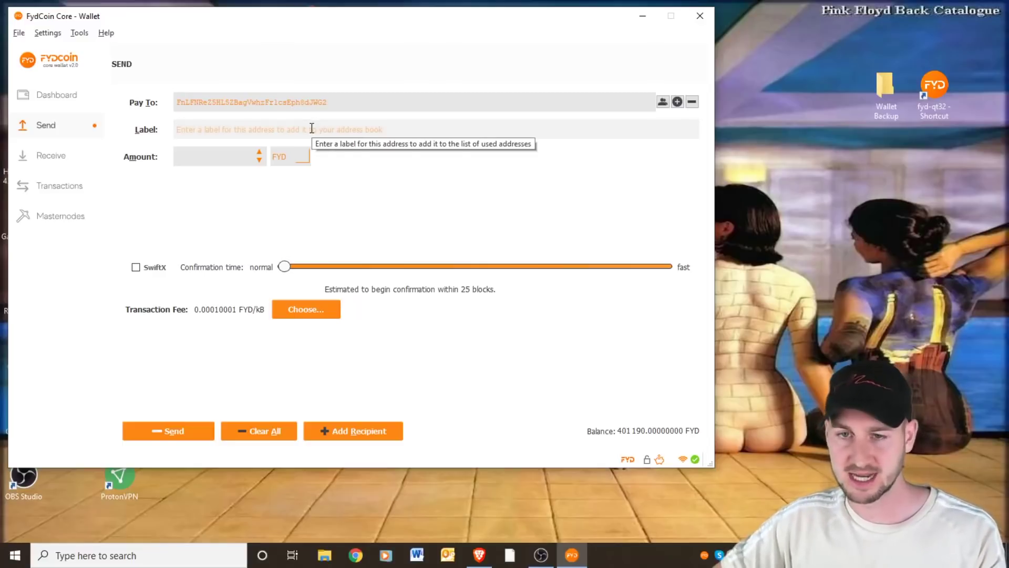
text(ME)
click(254, 156)
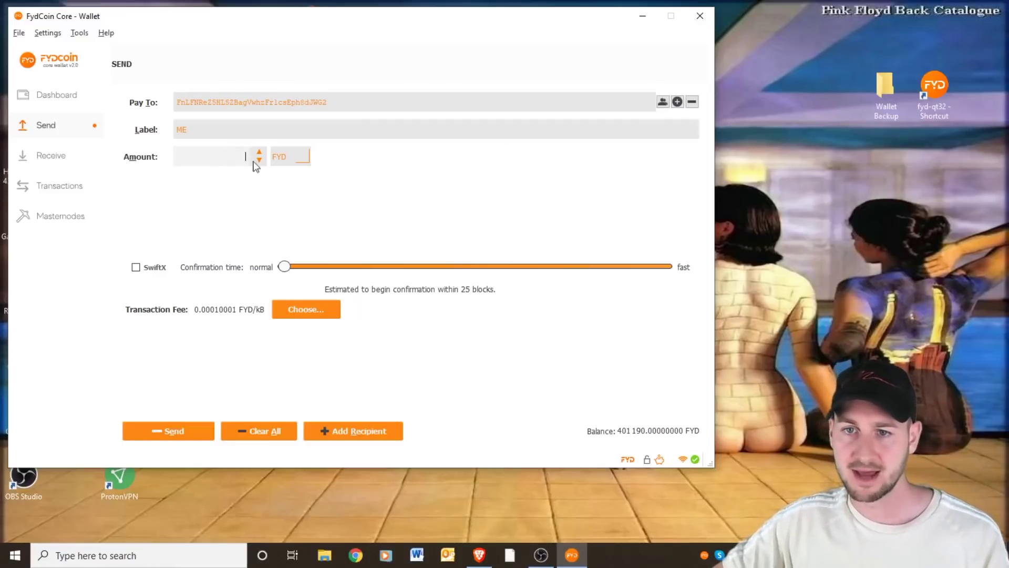
text(10)
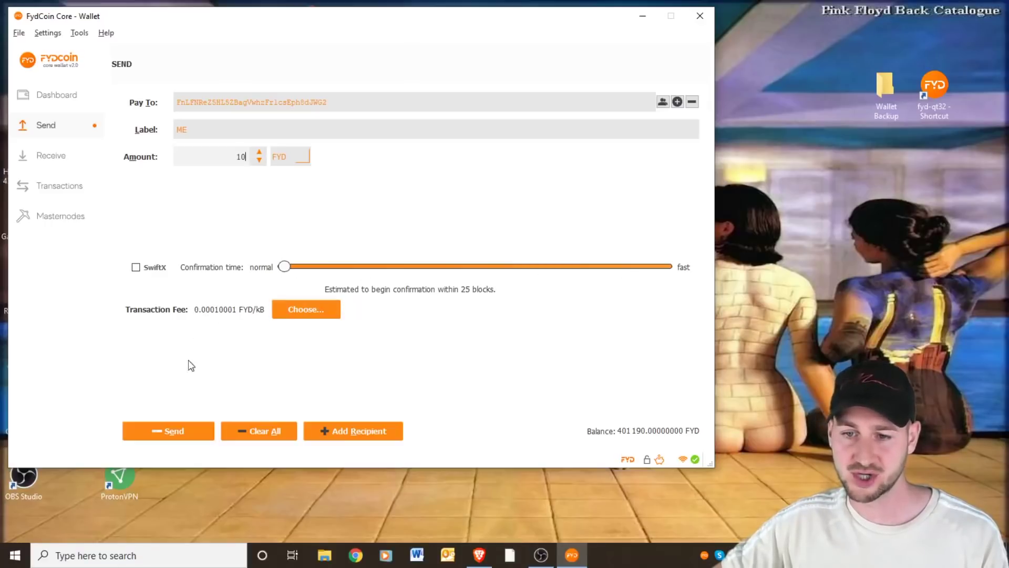
Send the 10 FYD payment and confirm it, leaving a 400,240.00000000 FYD balance
click(176, 432)
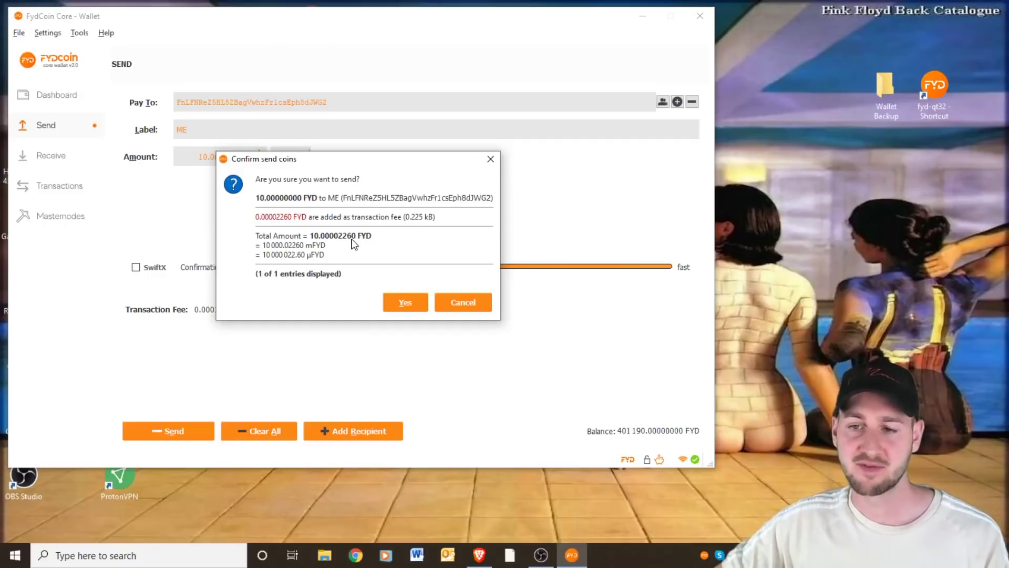
click(406, 302)
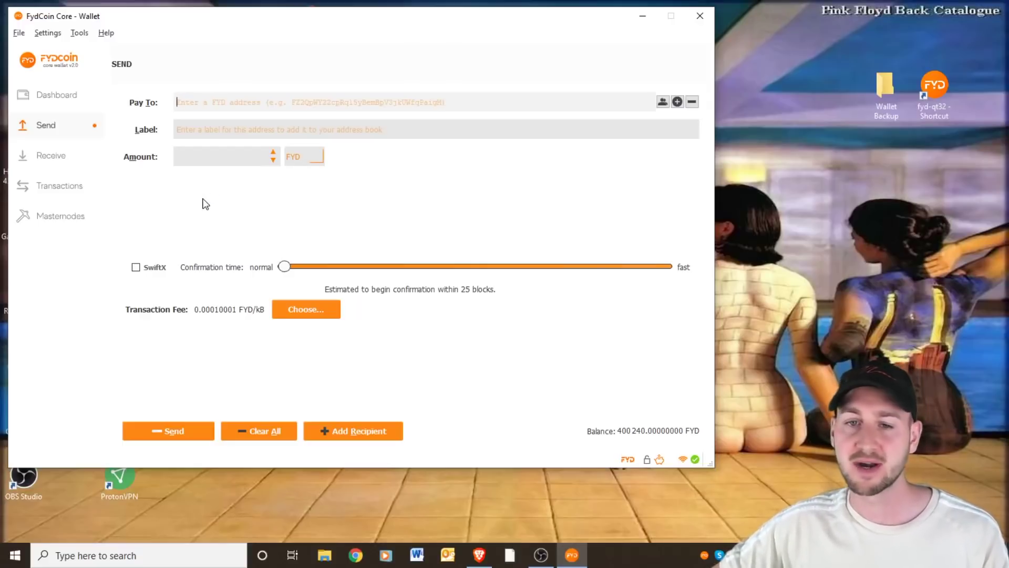
Show the transaction history, topped by a -0.00002260 FYD Payment to yourself entry, and check the status icons
click(71, 189)
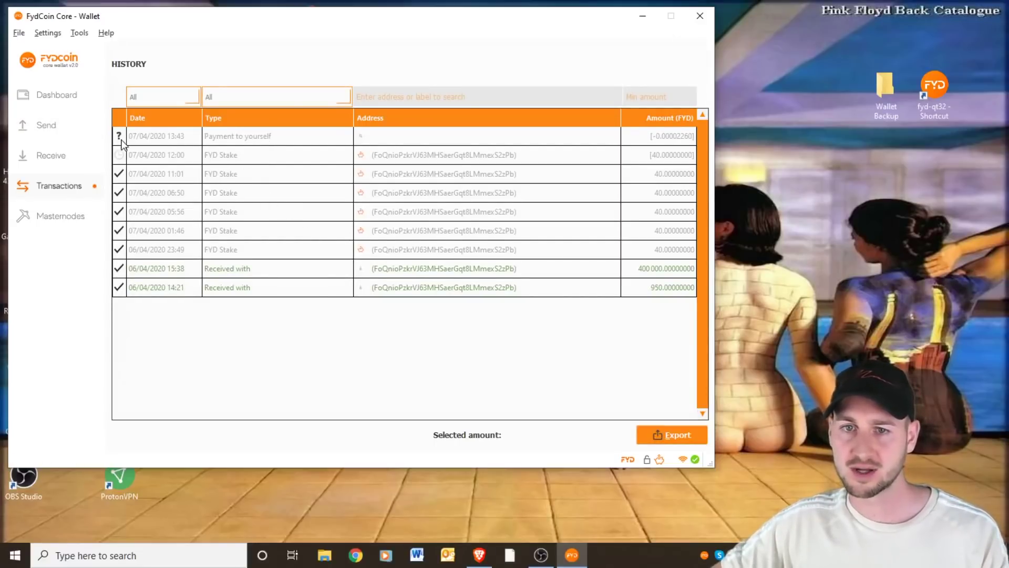
mouse_move(121, 138)
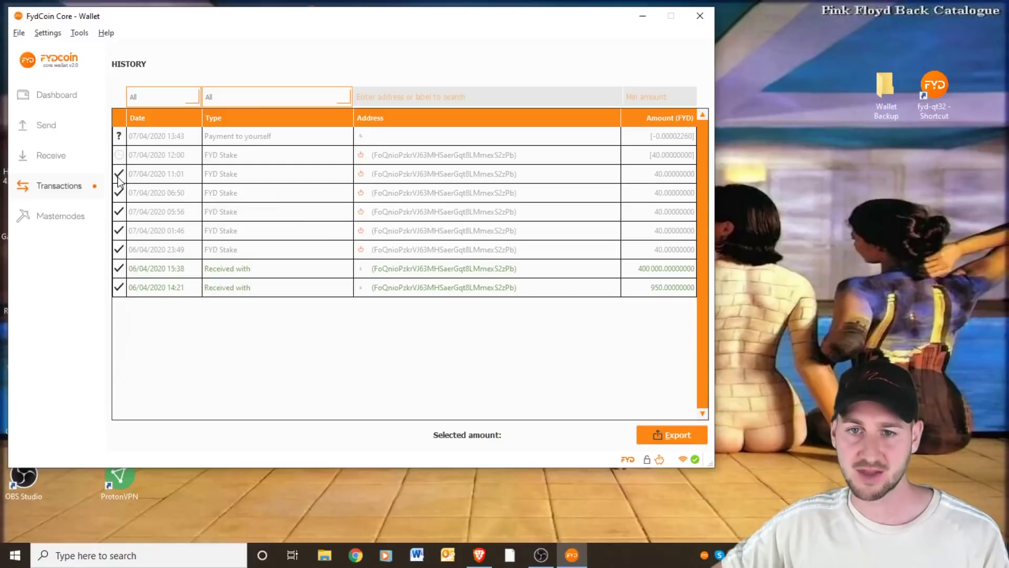
mouse_move(120, 180)
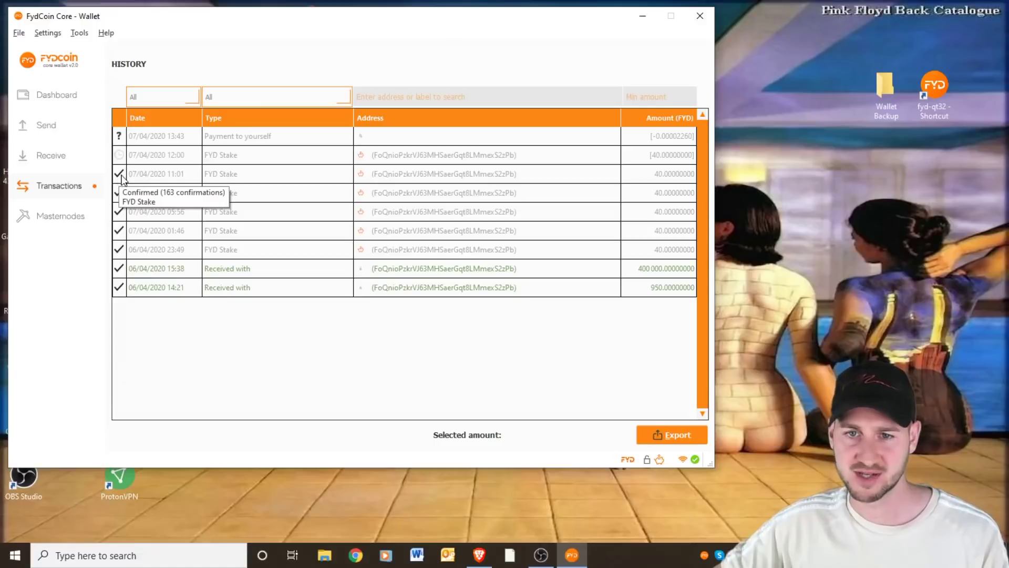
mouse_move(119, 158)
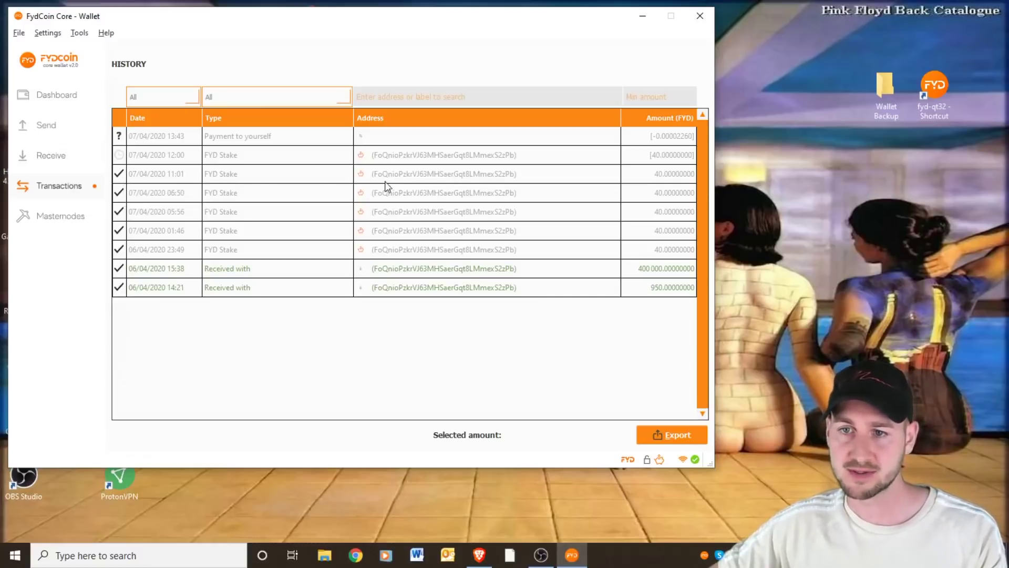
Open the 07/04/2020 11:01 FYD Stake details, copy its transaction ID, and switch to Brave
double_click(406, 176)
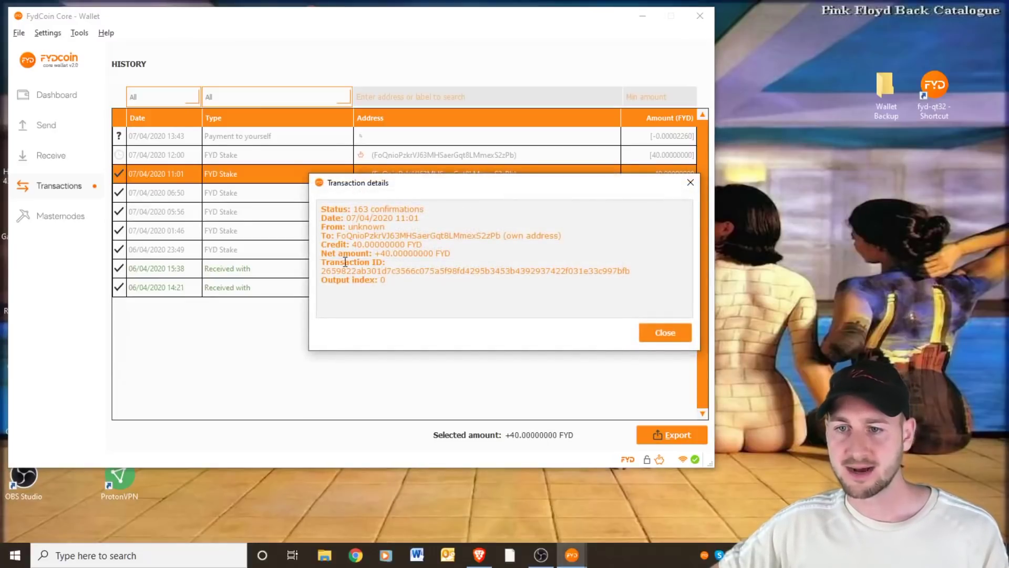
double_click(416, 270)
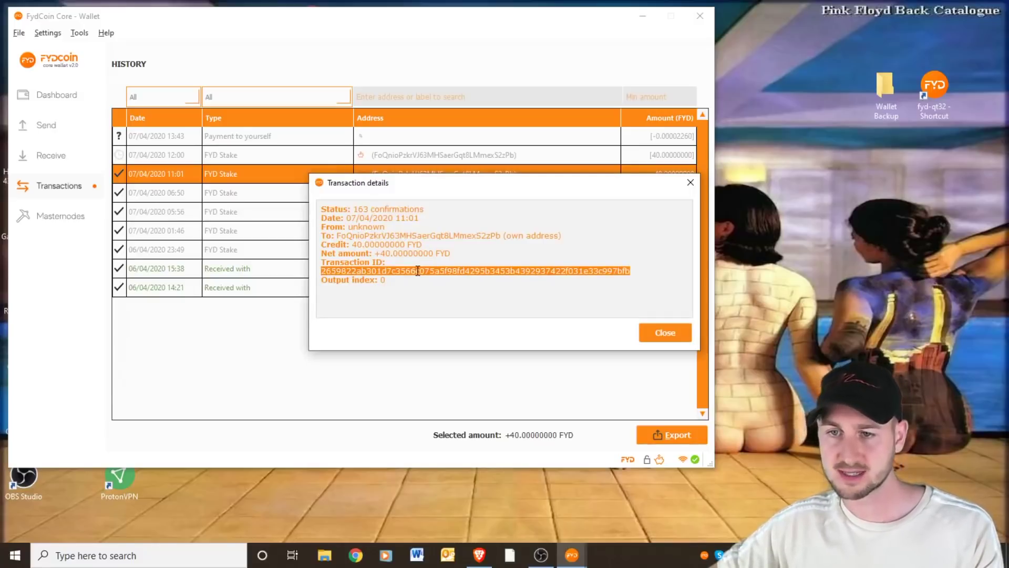
click(492, 557)
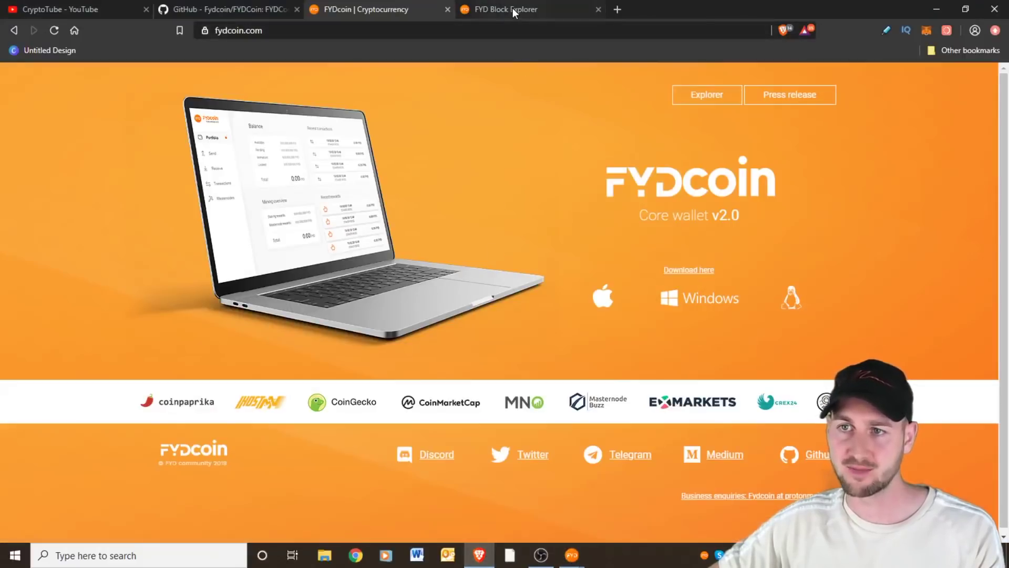
Paste the stake's transaction ID into the FYD Block Explorer search box
click(512, 8)
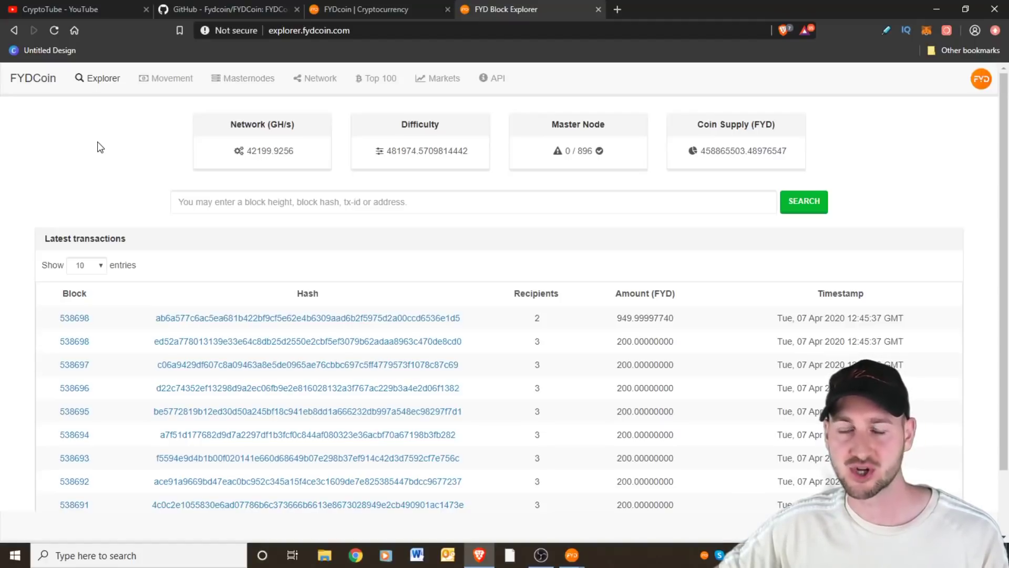
click(226, 196)
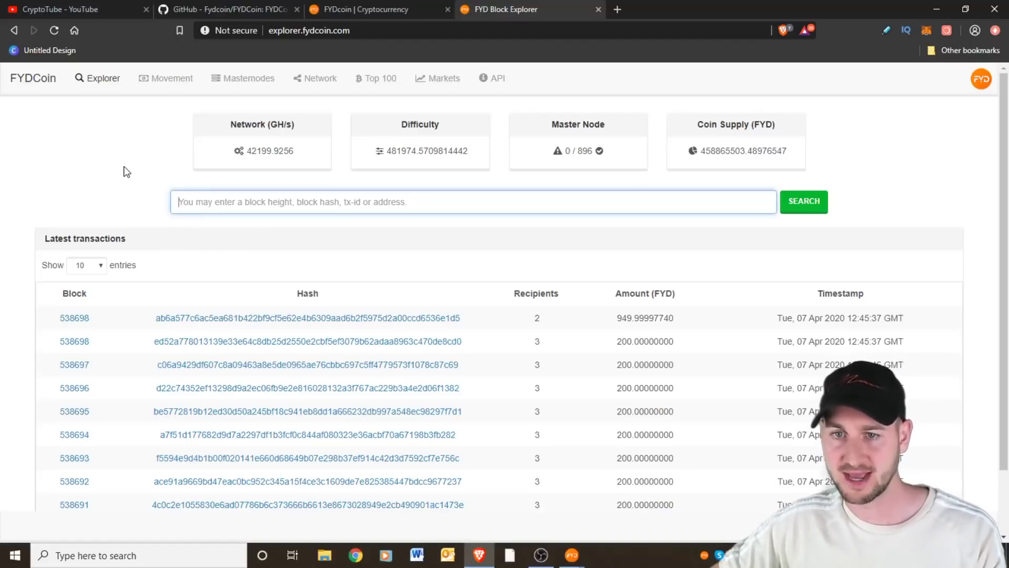
key(ctrl+v)
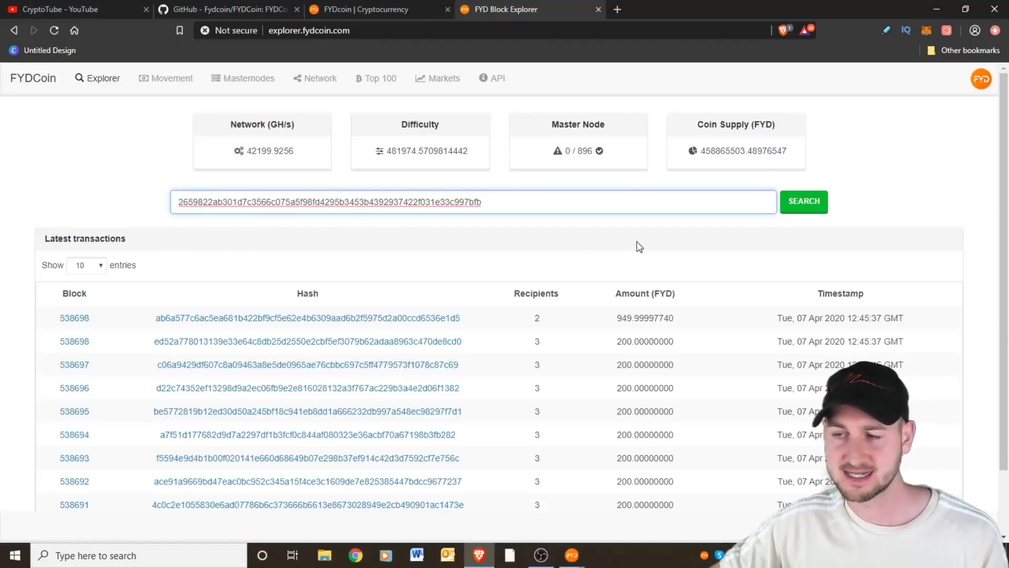
Search for the pasted ID, showing 163 confirmations, a Proof of Stake input and three recipients
click(812, 206)
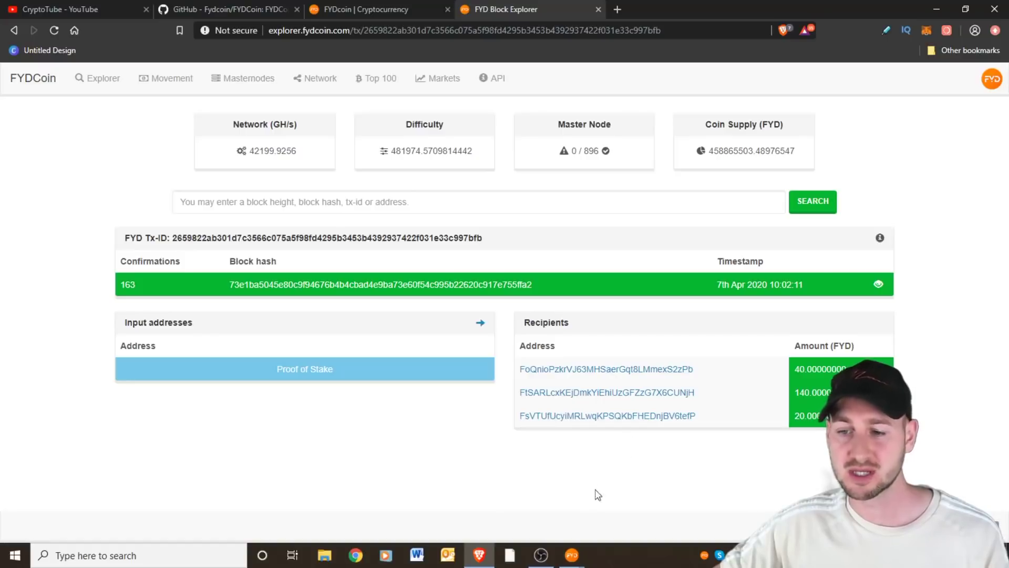
Close the wallet's Transaction details and show the dashboard with 300,999.99 FYD available, 401,189.99 total
click(578, 549)
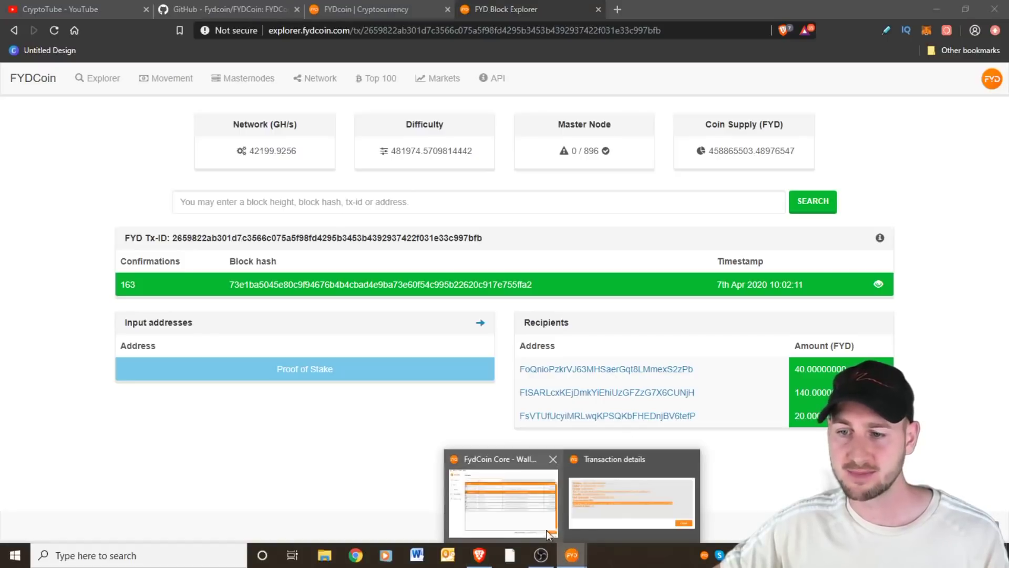
click(545, 515)
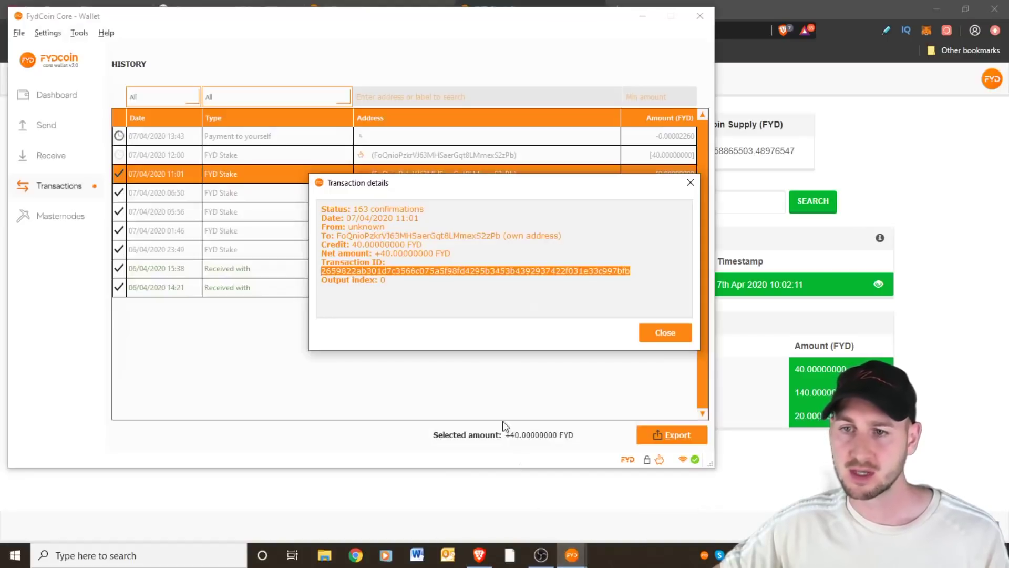
click(690, 182)
click(74, 98)
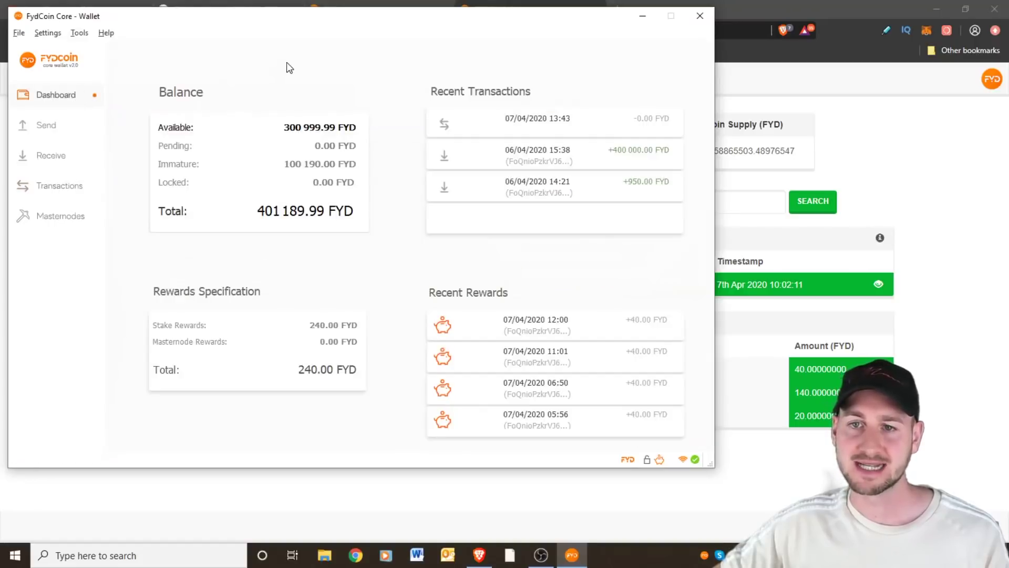